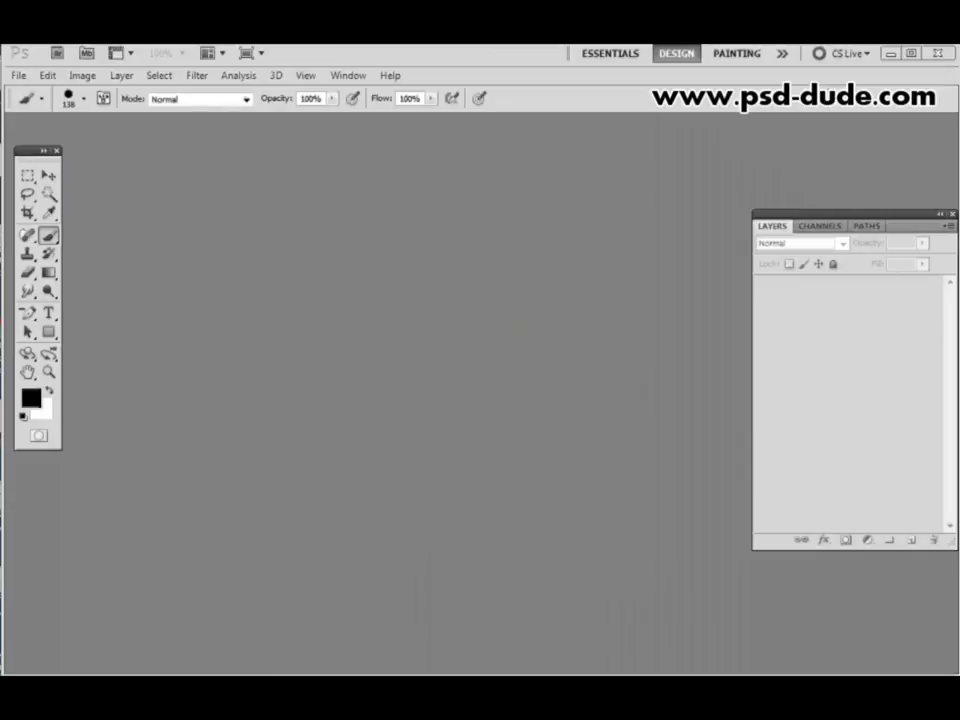
# Extract the quilling zip archive into the Quilling Action folder
pyautogui.hotkey('alt', 'Tab')
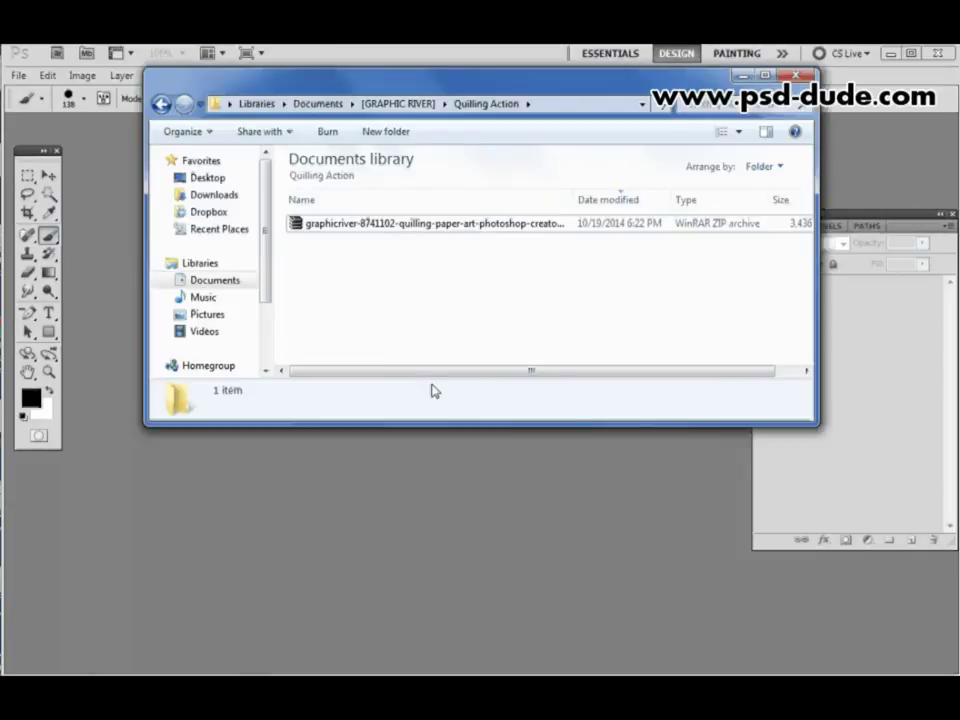
pyautogui.click(444, 232)
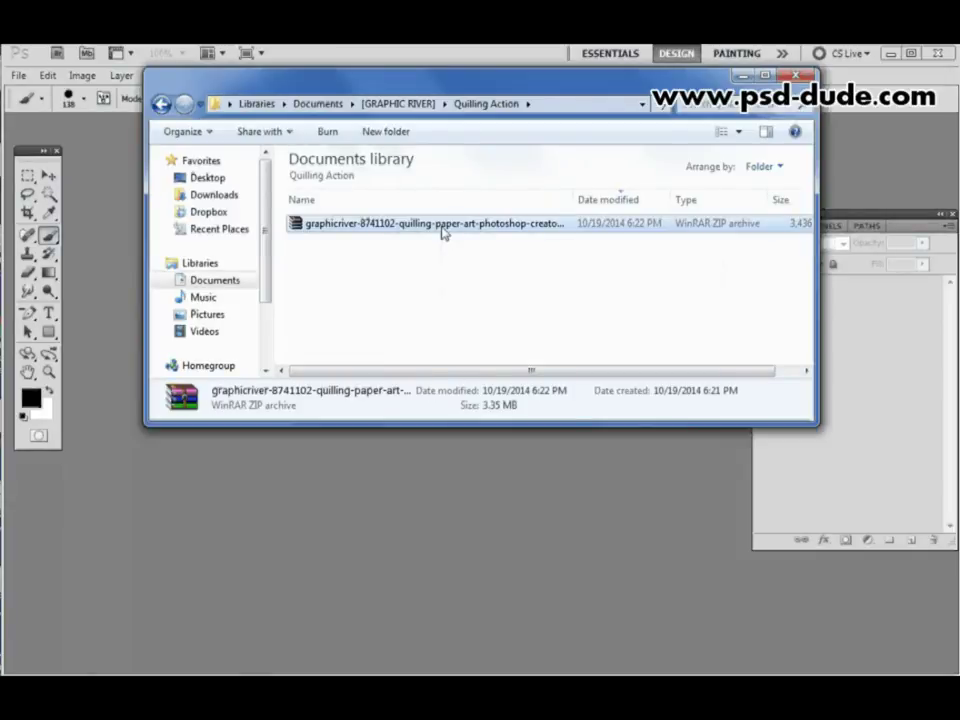
pyautogui.rightClick(443, 231)
pyautogui.click(515, 271)
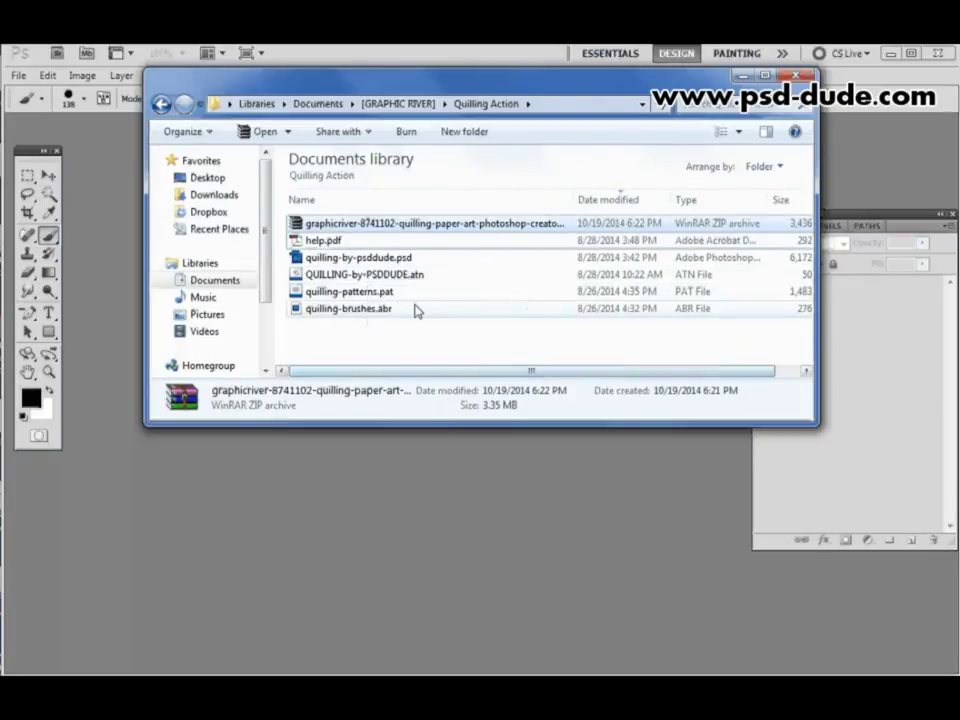
# Inspect the extracted quilling-patterns.pat and quilling-brushes.abr files, then return to Photoshop
pyautogui.click(434, 294)
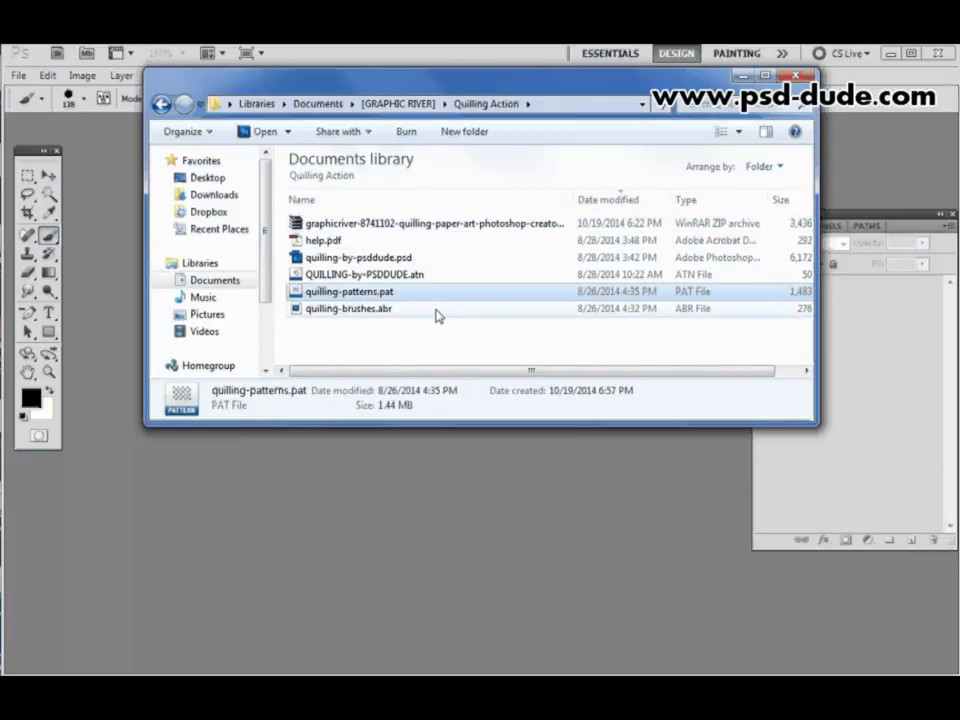
pyautogui.click(436, 312)
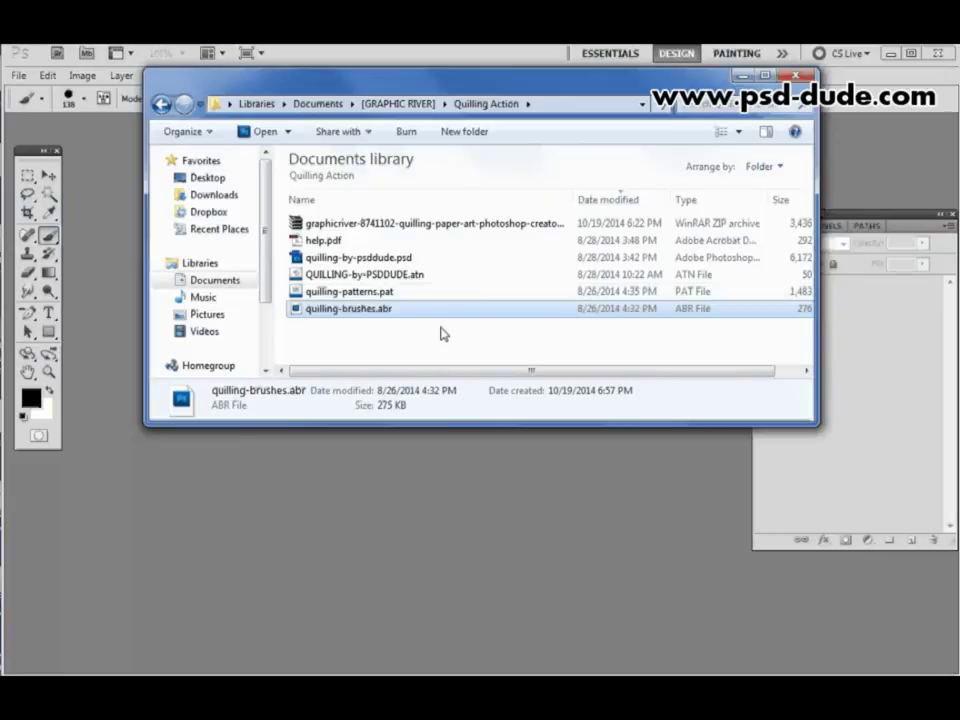
pyautogui.click(481, 490)
pyautogui.click(50, 75)
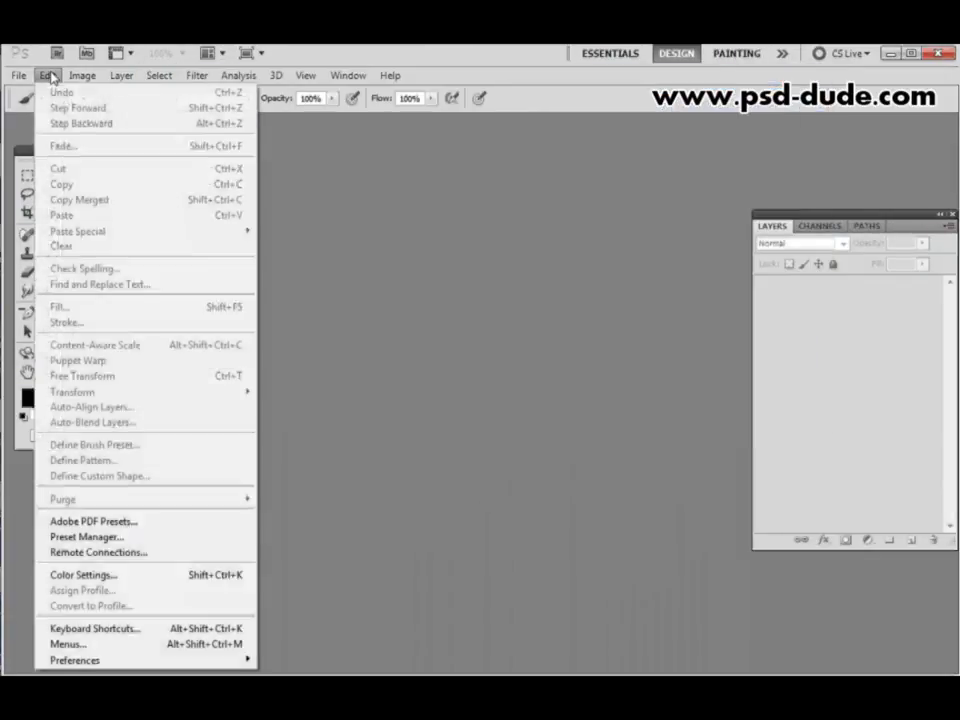
# Load quilling-brushes.abr from the Quilling Action folder into the Preset Manager's brushes
pyautogui.click(117, 542)
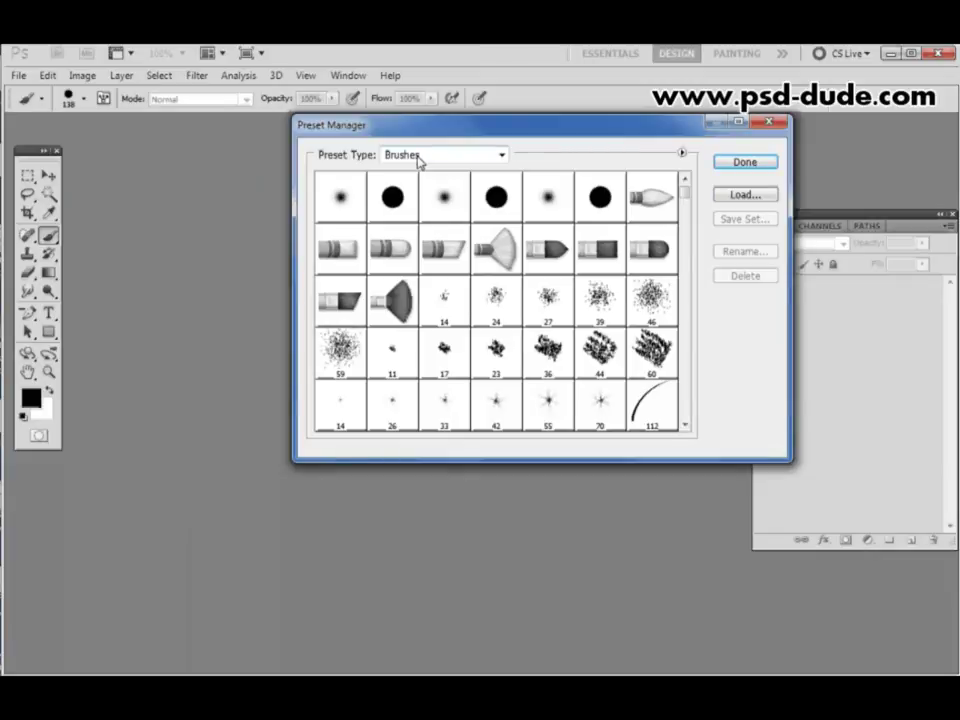
pyautogui.click(740, 197)
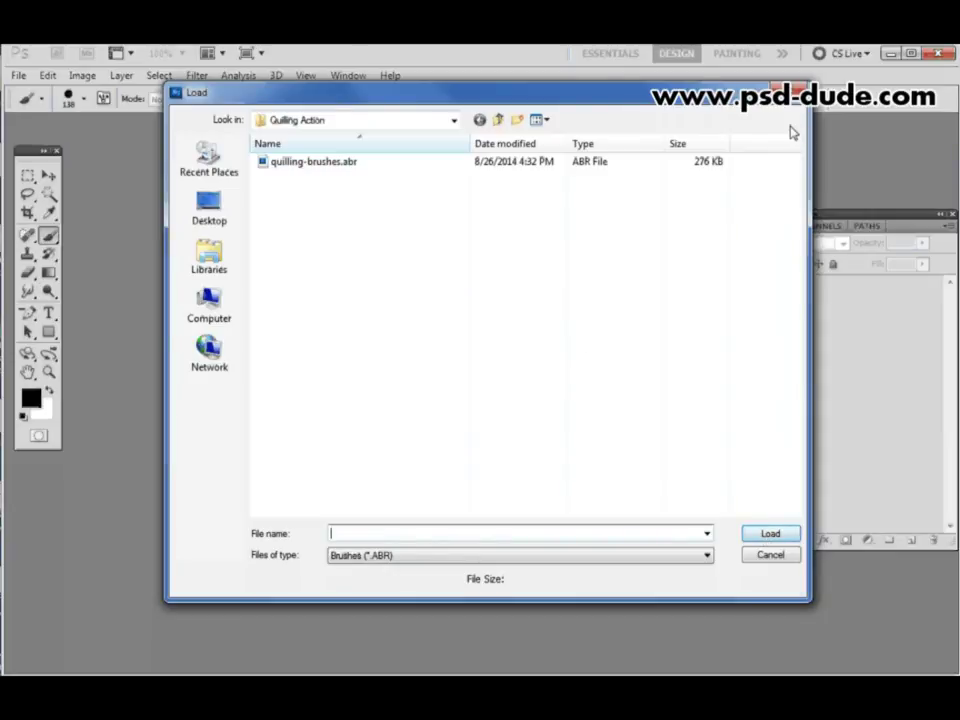
pyautogui.click(312, 163)
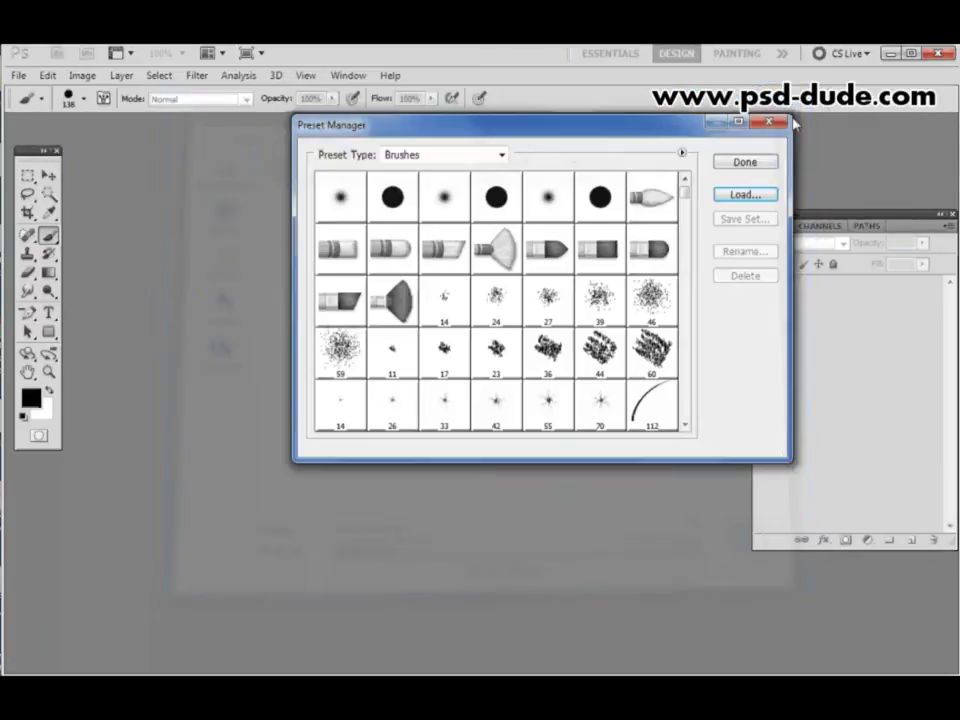
# Switch the Preset Manager to Patterns, view quilling-patterns.pat without loading, and close it
pyautogui.click(455, 155)
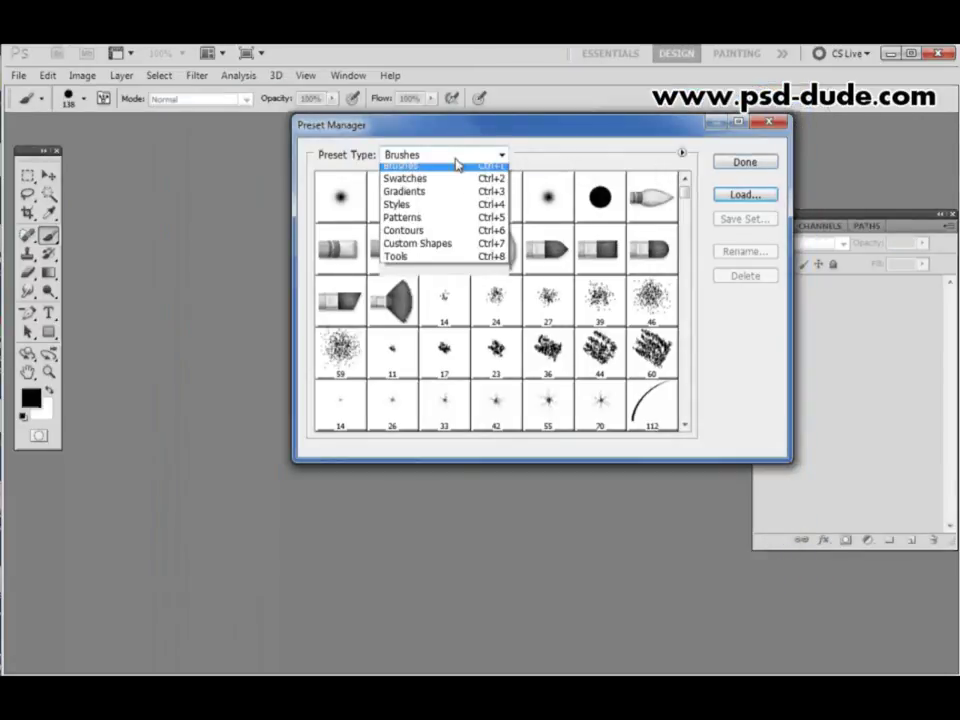
pyautogui.click(424, 223)
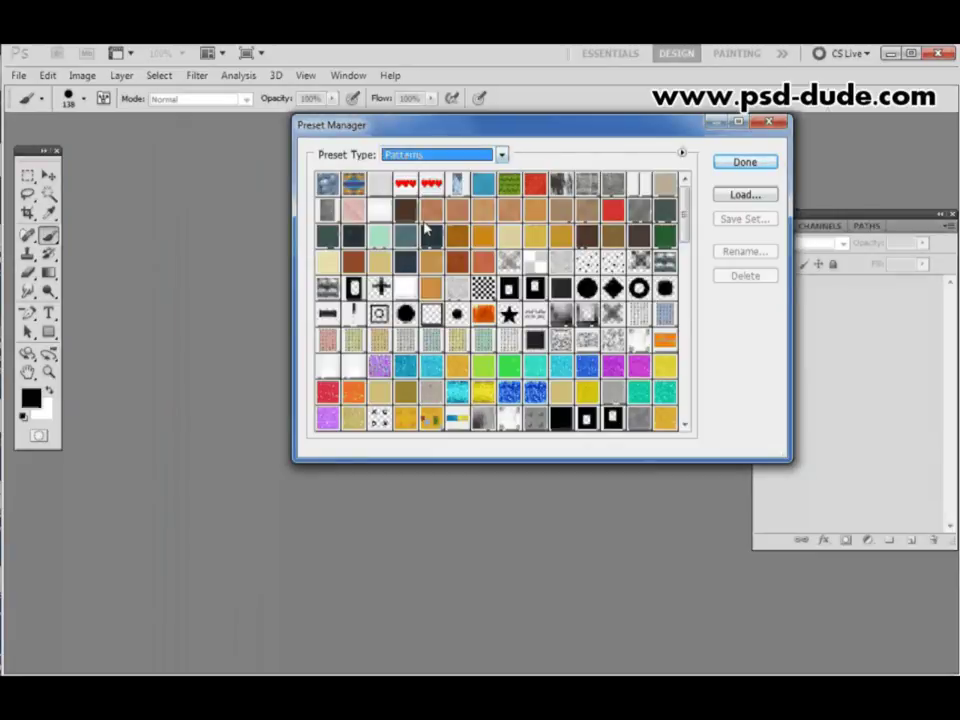
pyautogui.click(750, 200)
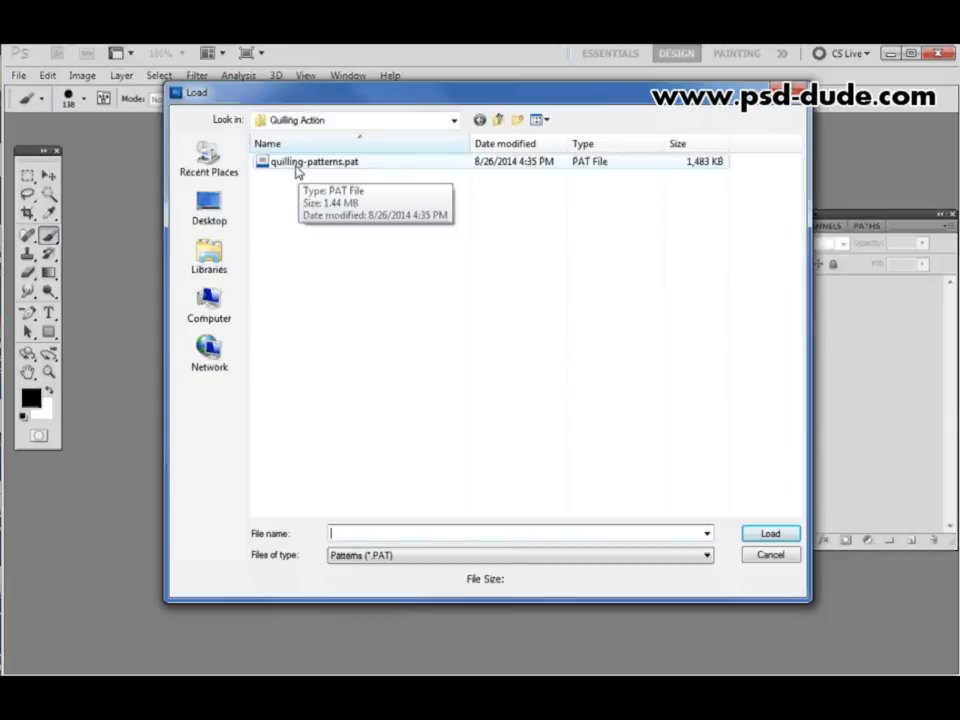
pyautogui.click(770, 555)
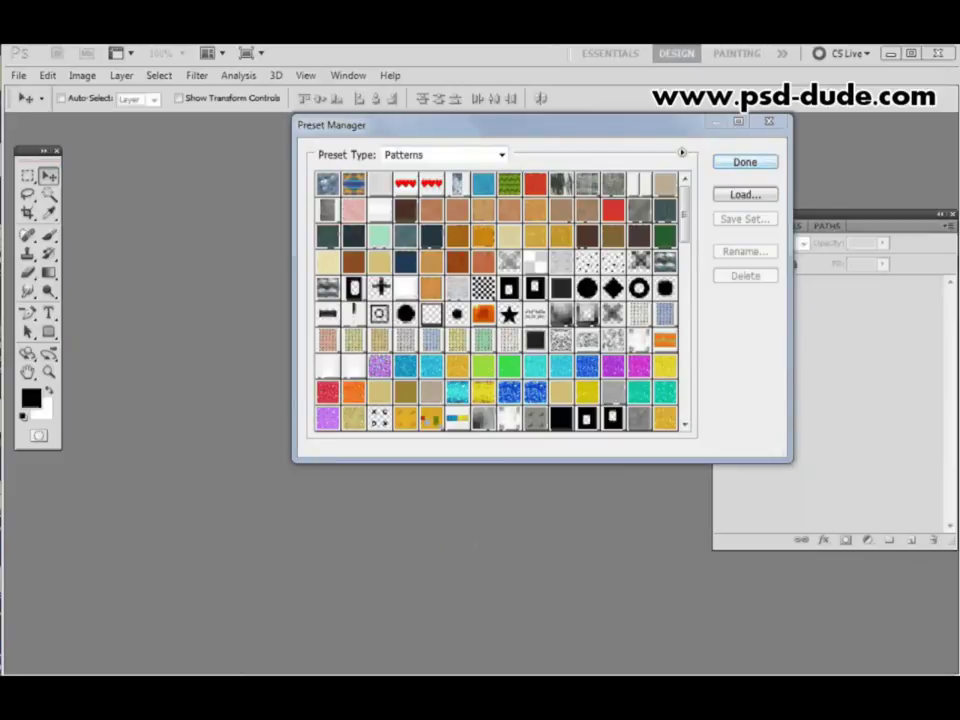
pyautogui.click(786, 122)
# Load the QUILLING-by-PSDDUDE.atn action set into the Actions panel
pyautogui.click(358, 79)
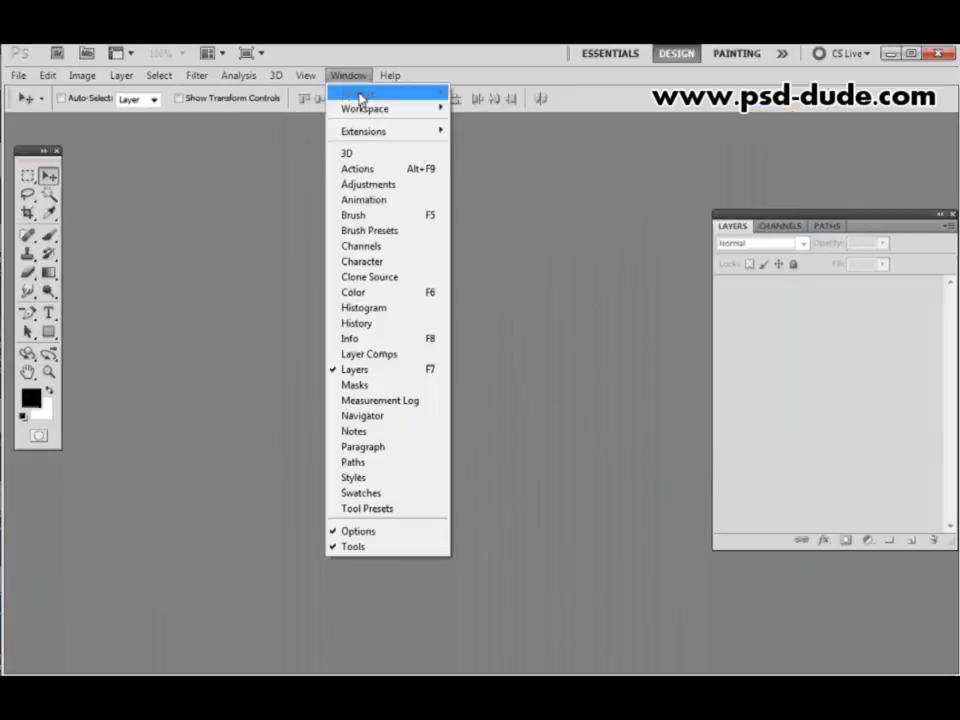
pyautogui.click(378, 170)
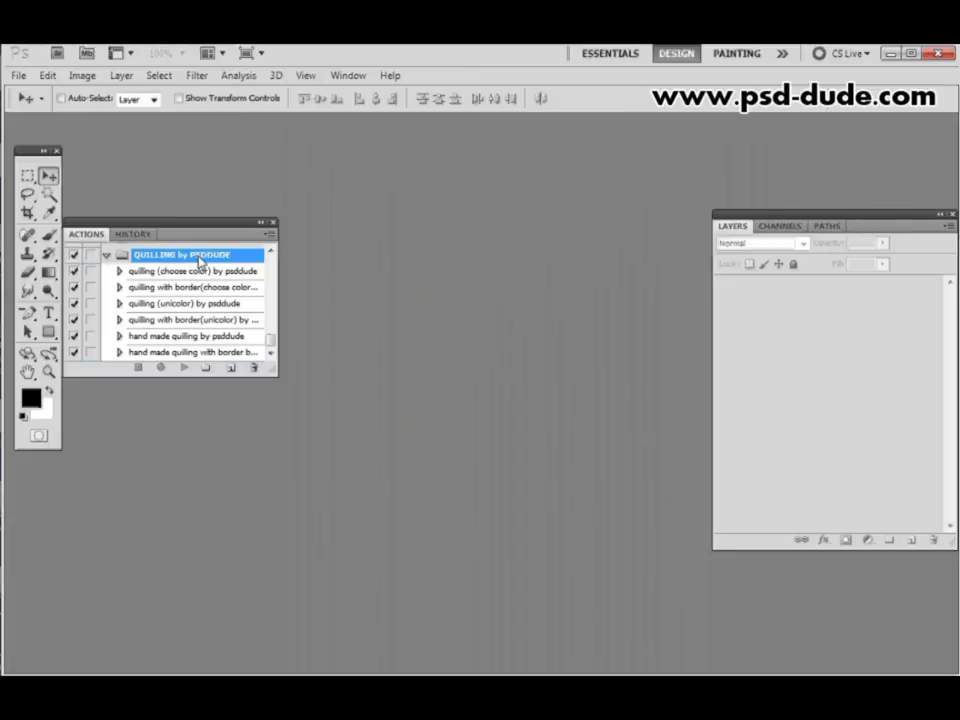
pyautogui.click(269, 236)
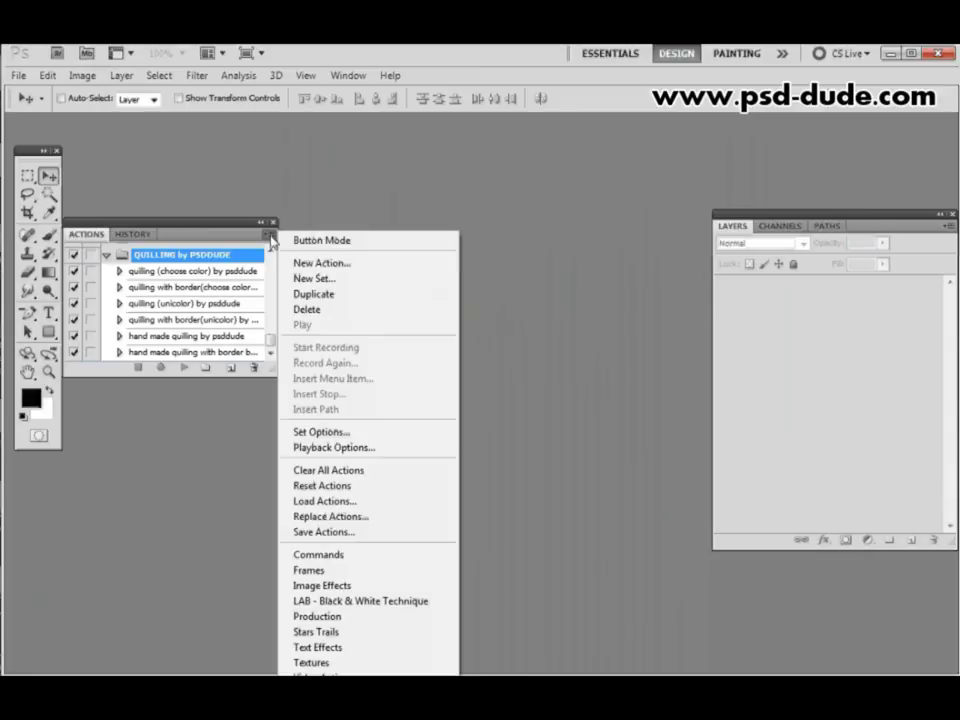
pyautogui.click(397, 501)
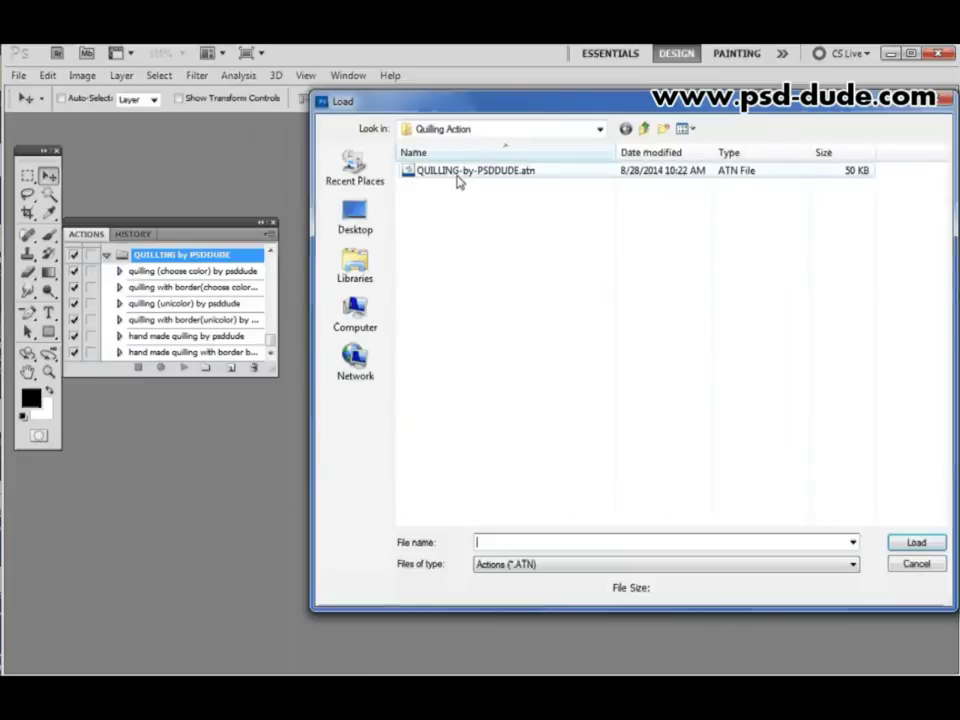
pyautogui.click(458, 175)
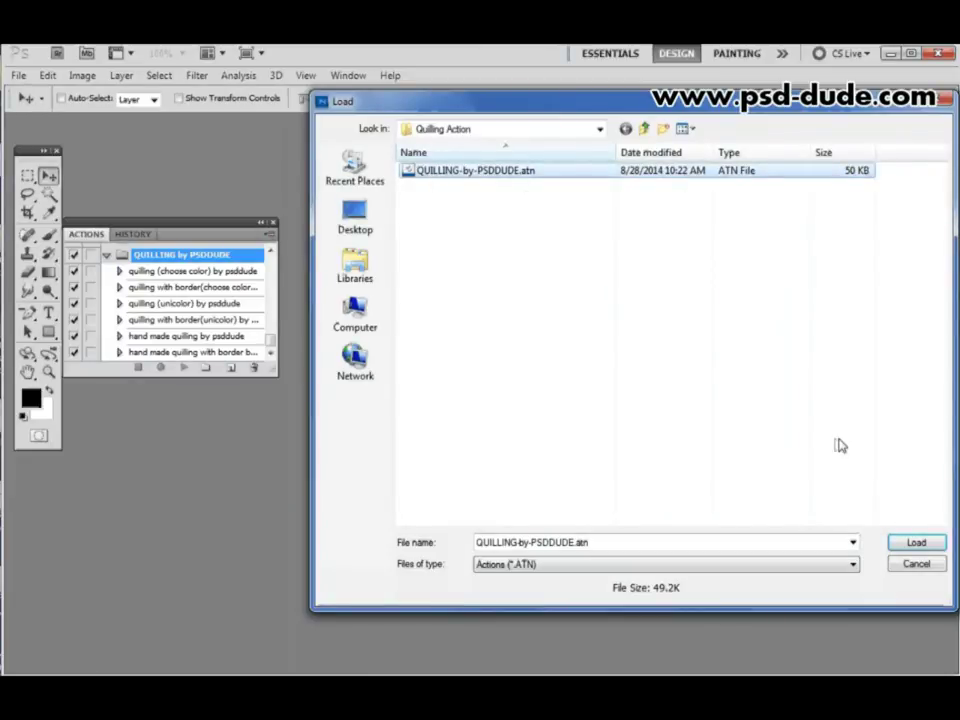
pyautogui.click(916, 566)
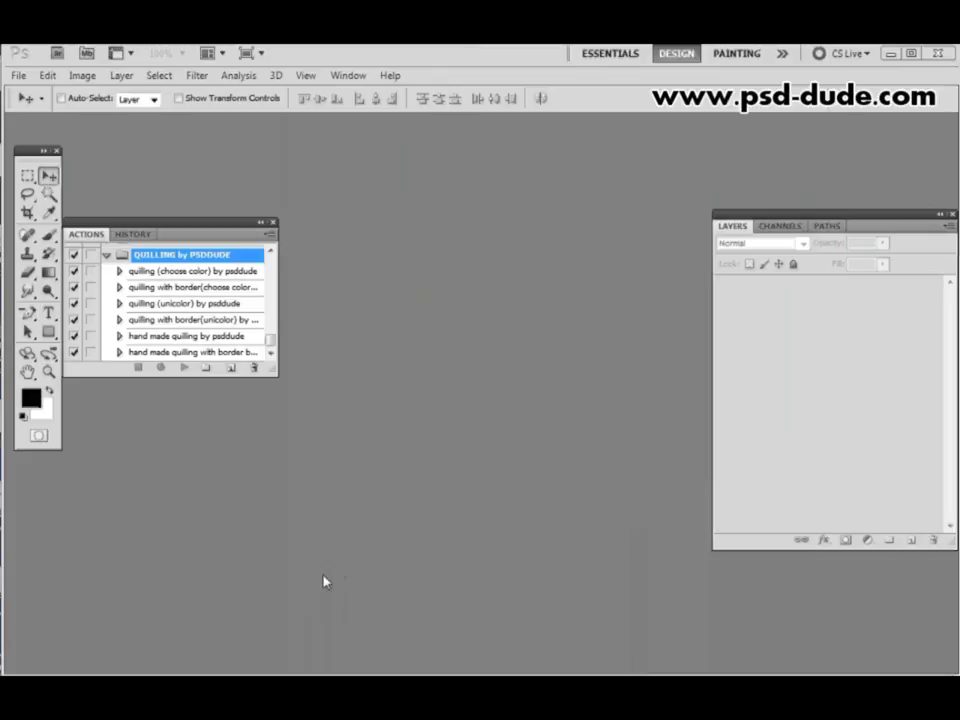
# Open quilling-by-psddude.psd from the Quilling Action folder in Photoshop
pyautogui.hotkey('alt', 'Tab')
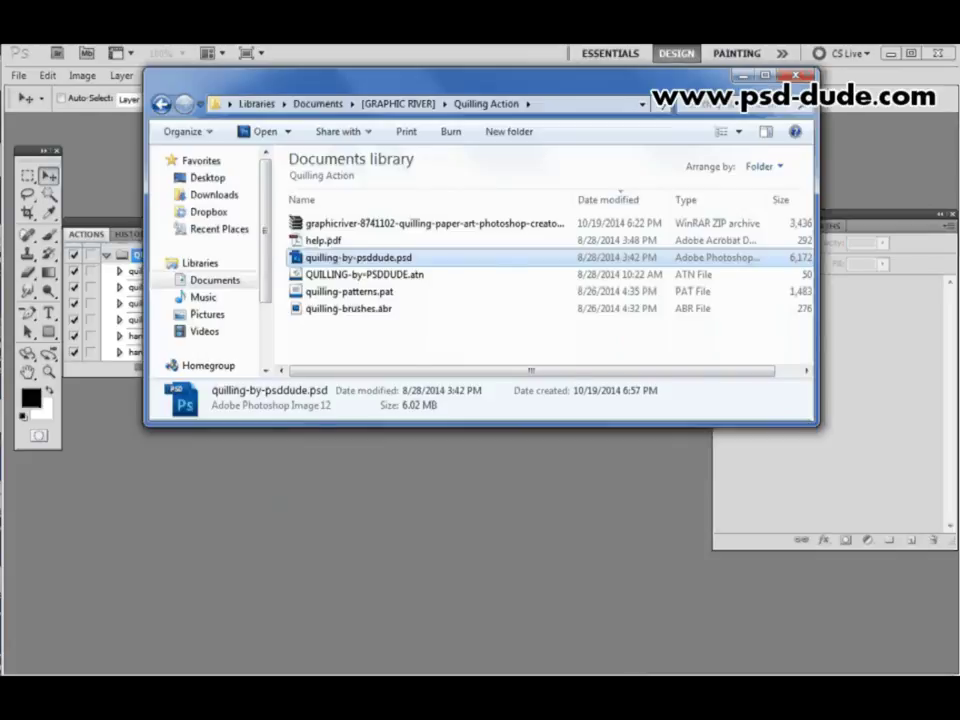
pyautogui.doubleClick(394, 259)
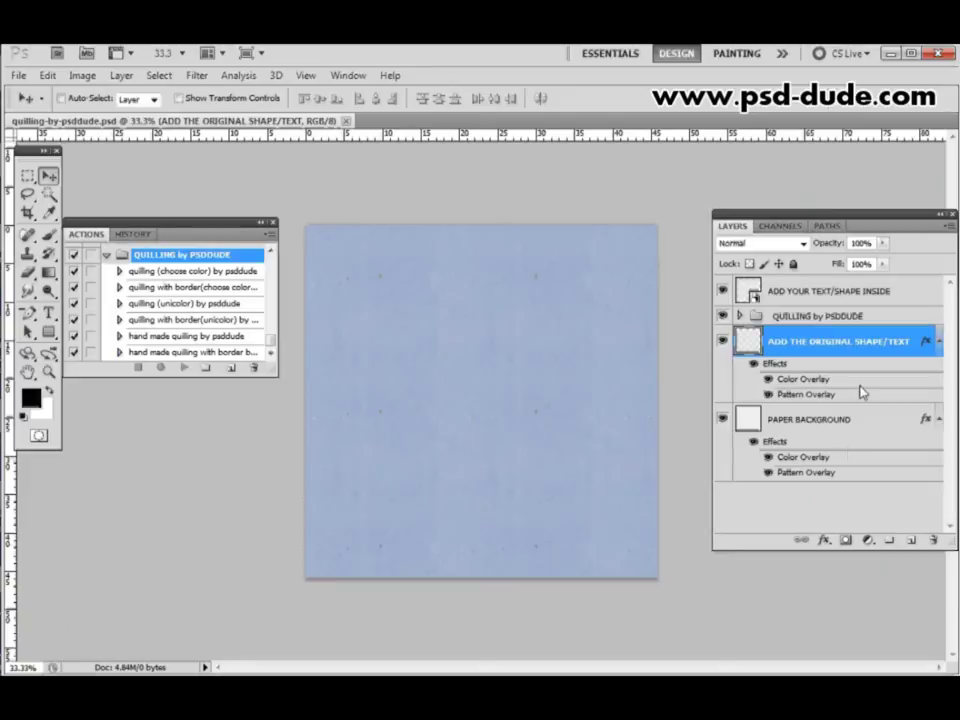
# Select the ADD YOUR TEXT/SHAPE INSIDE layer in the Layers panel
pyautogui.click(829, 296)
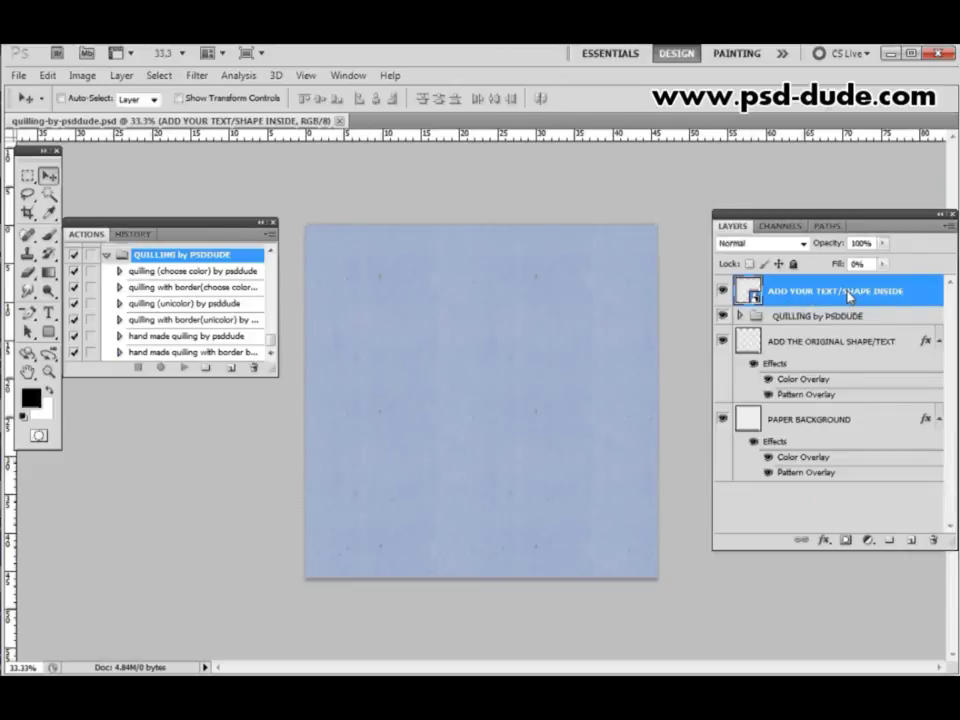
# Open the ADD YOUR TEXT/SHAPE INSIDE smart object as its own document, accepting the save notice
pyautogui.doubleClick(752, 294)
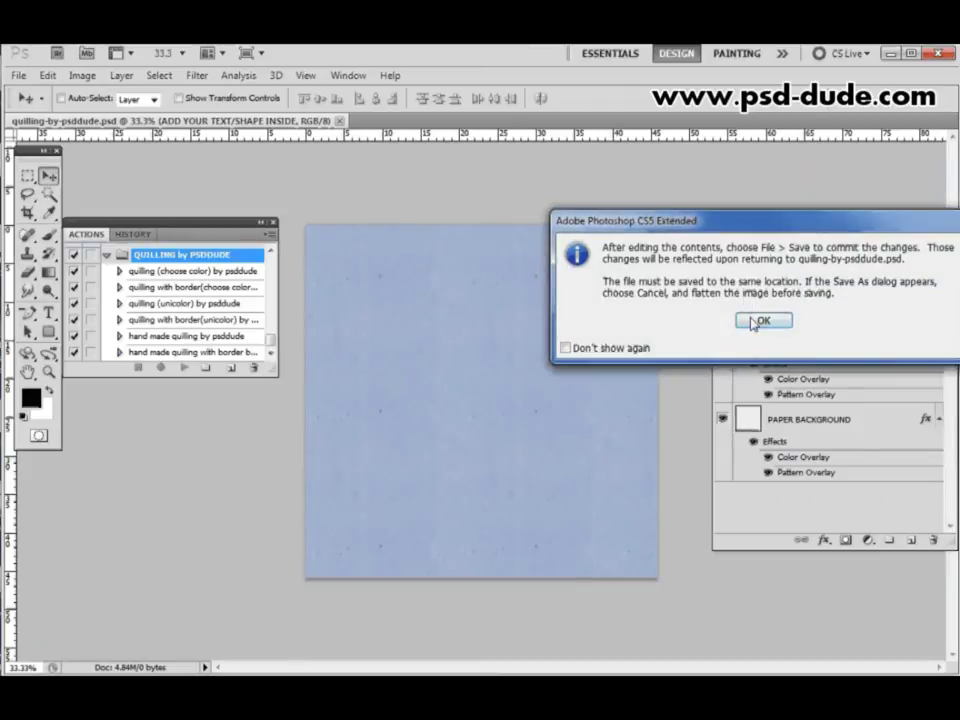
pyautogui.click(757, 321)
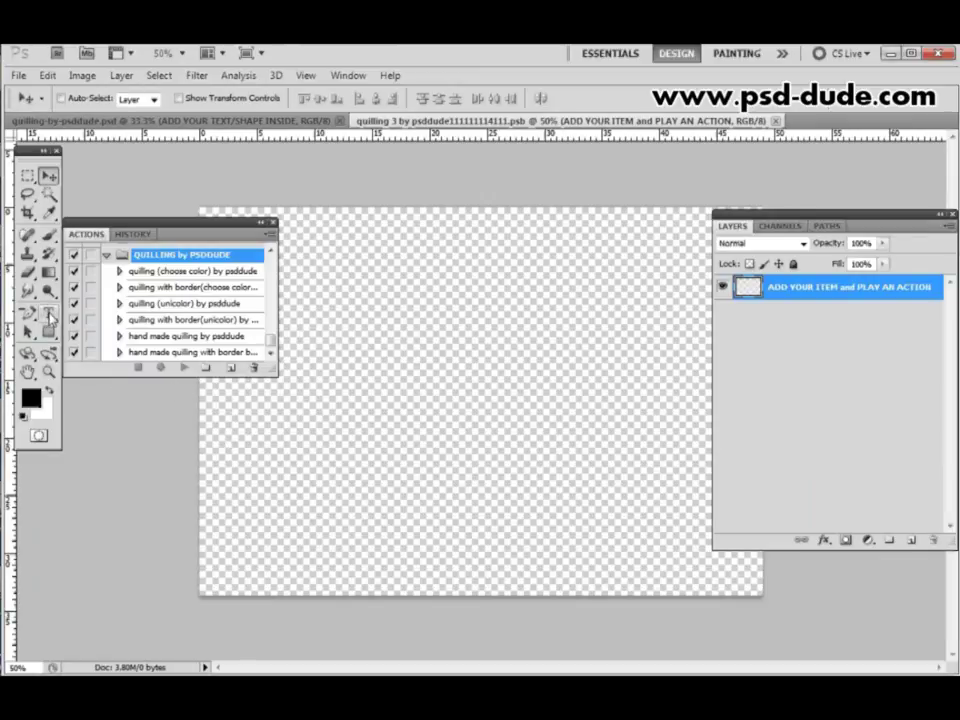
pyautogui.click(50, 315)
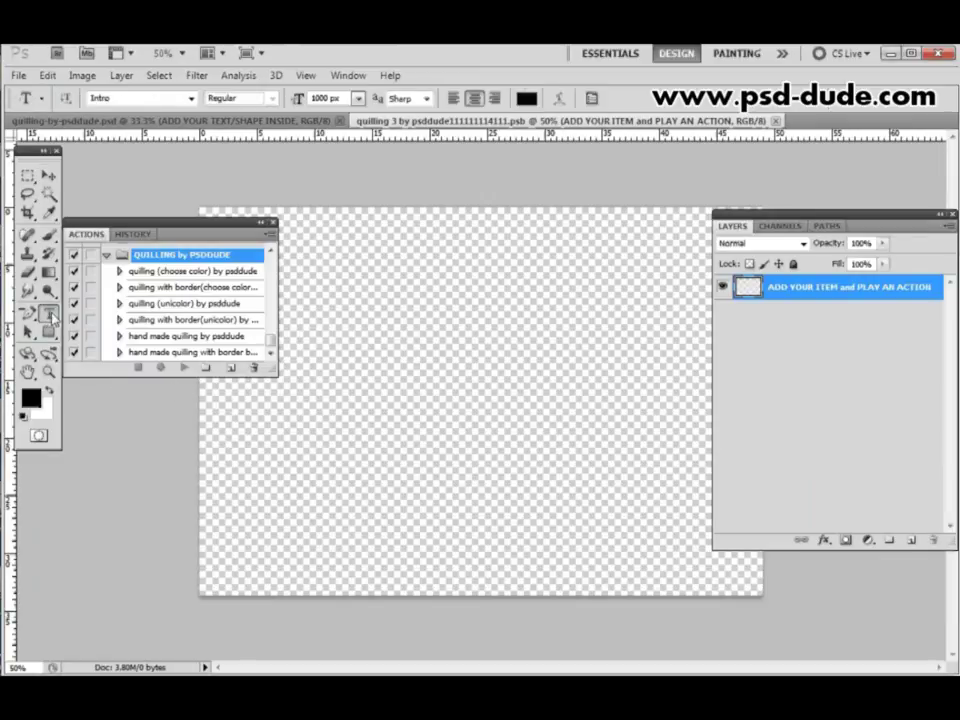
# Type a large black letter Q and drag it to the canvas centre
pyautogui.click(438, 428)
pyautogui.write('Q')
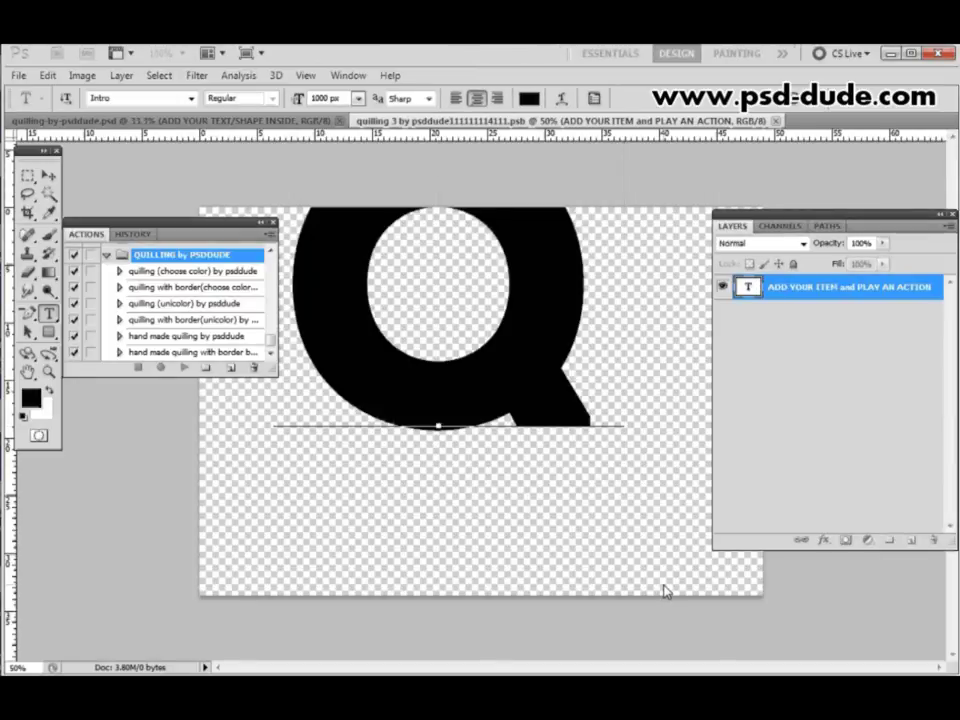
pyautogui.click(28, 176)
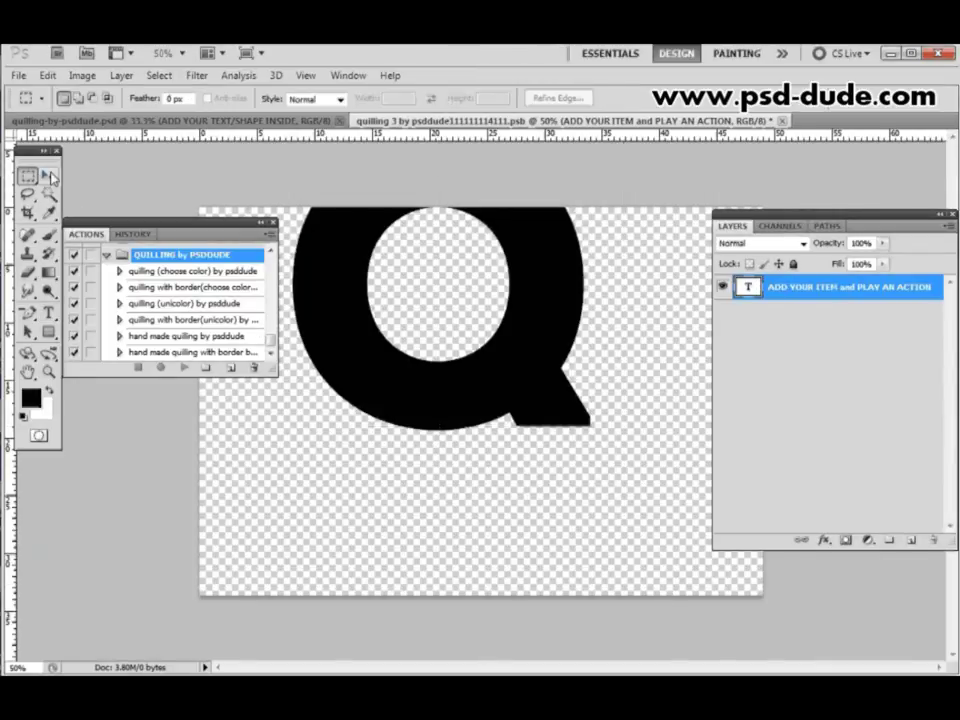
pyautogui.press('v')
pyautogui.moveTo(484, 281); pyautogui.dragTo(535, 391)
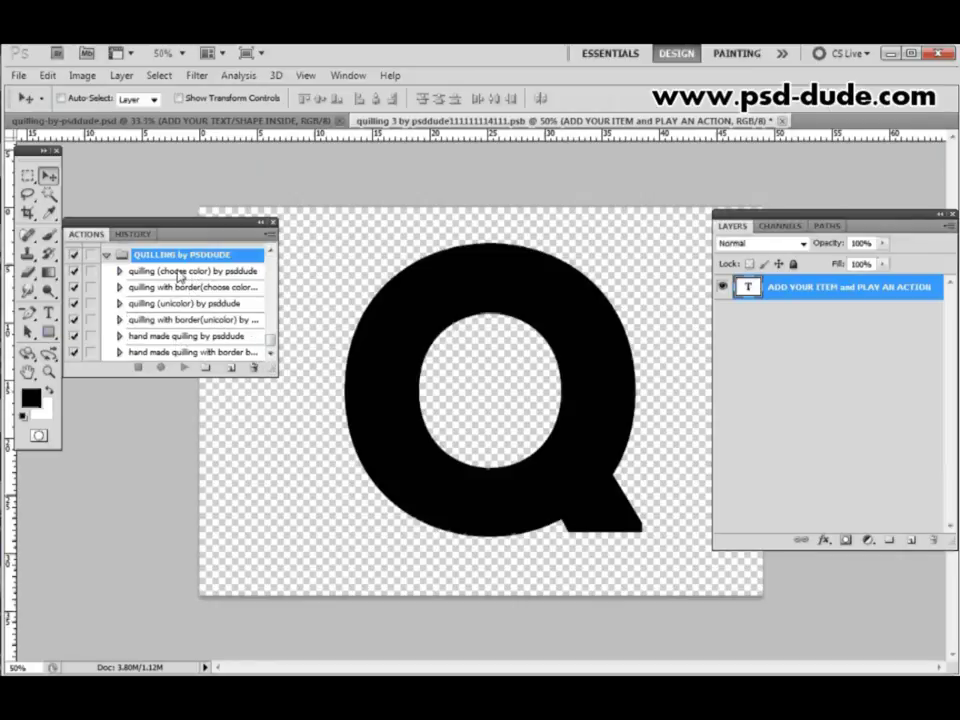
# Play the 'quilling with border(unicolor) by psddude' action on the Q, then close the document
pyautogui.click(172, 321)
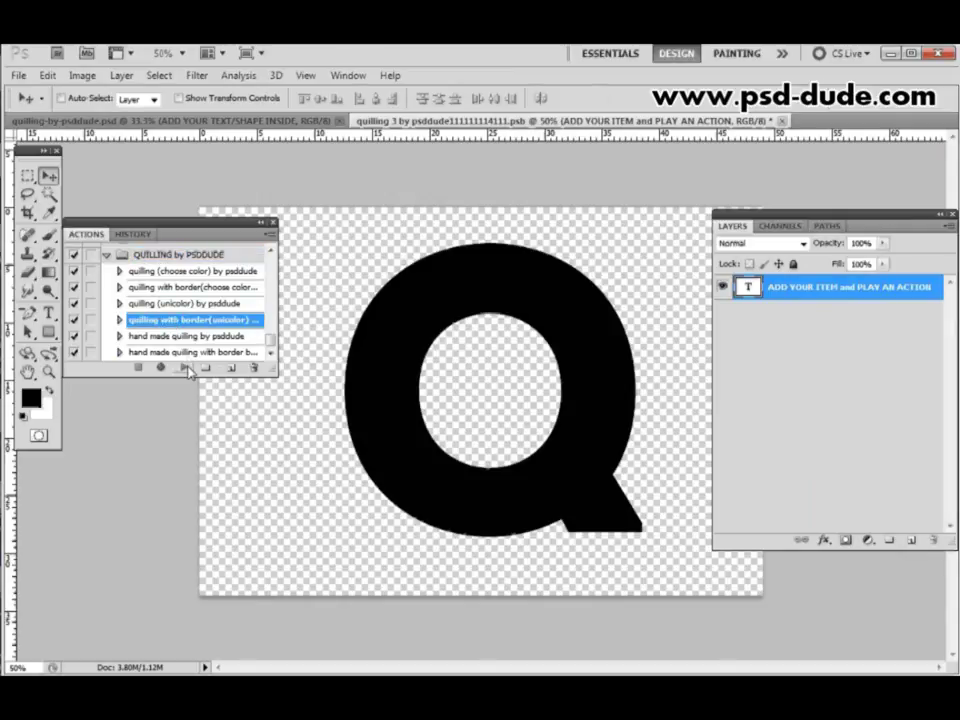
pyautogui.click(184, 368)
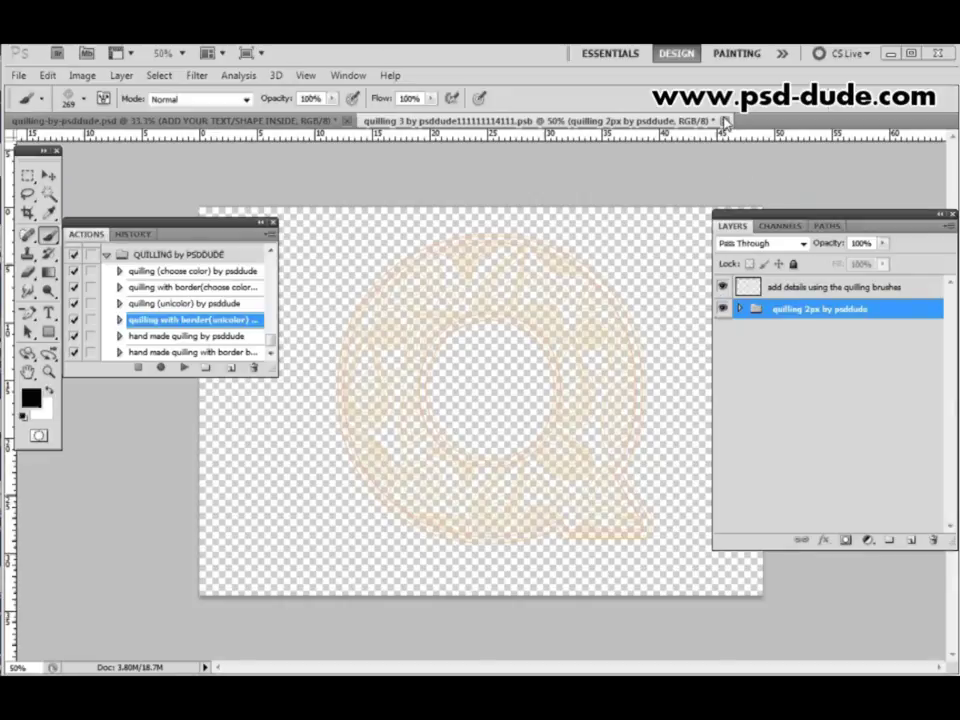
pyautogui.hotkey('ctrl', 'w')
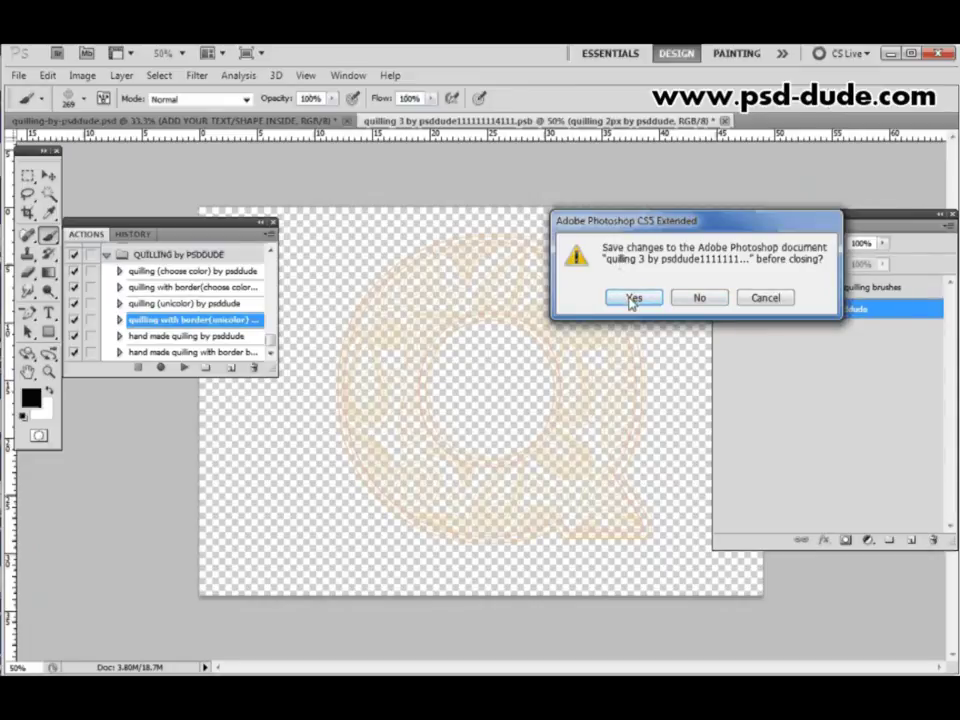
# Save changes to quilling 3 psb so the quilled Q appears on the blue background
pyautogui.click(632, 300)
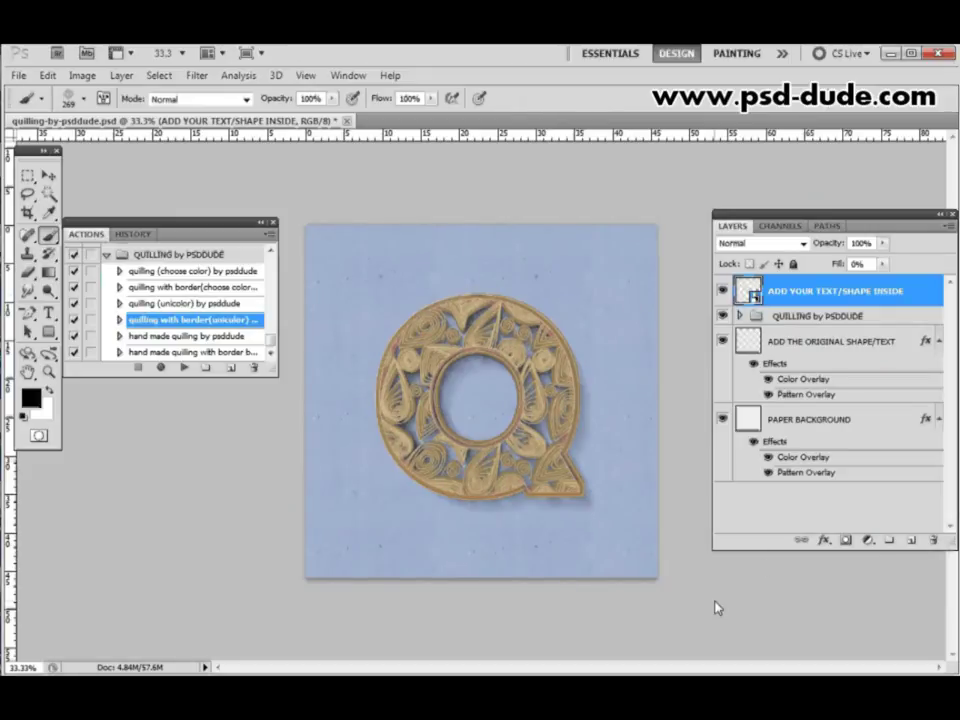
# Zoom in twice to view the quilled Q and its border at 100%
pyautogui.hotkey('ctrl', '+')
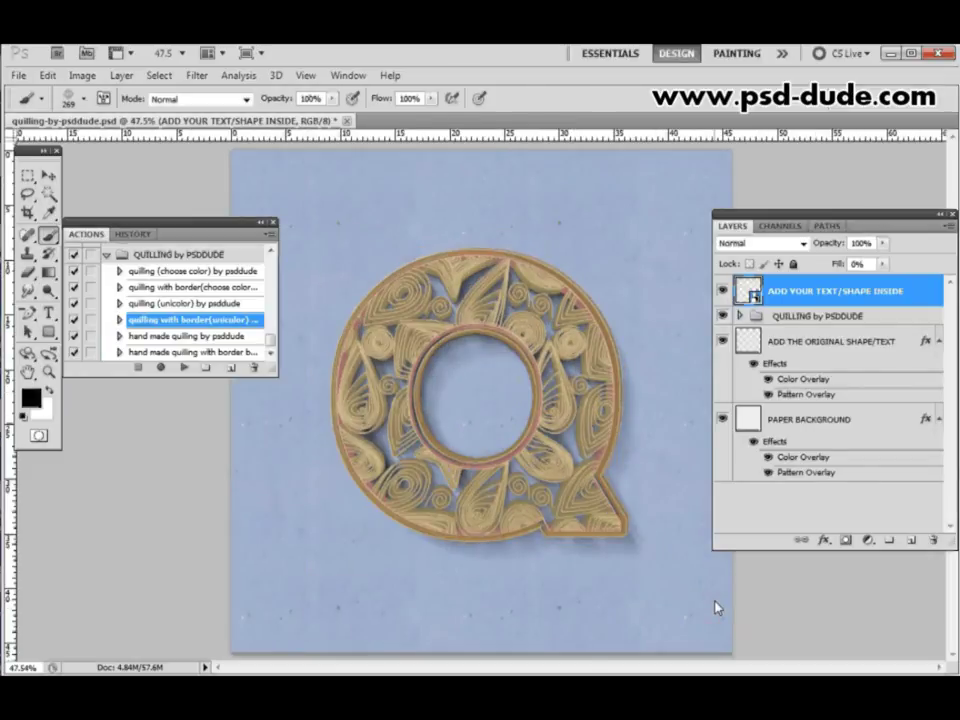
pyautogui.hotkey('ctrl', '+')
pyautogui.hotkey('ctrl', '+')
pyautogui.hotkey('ctrl', '+')
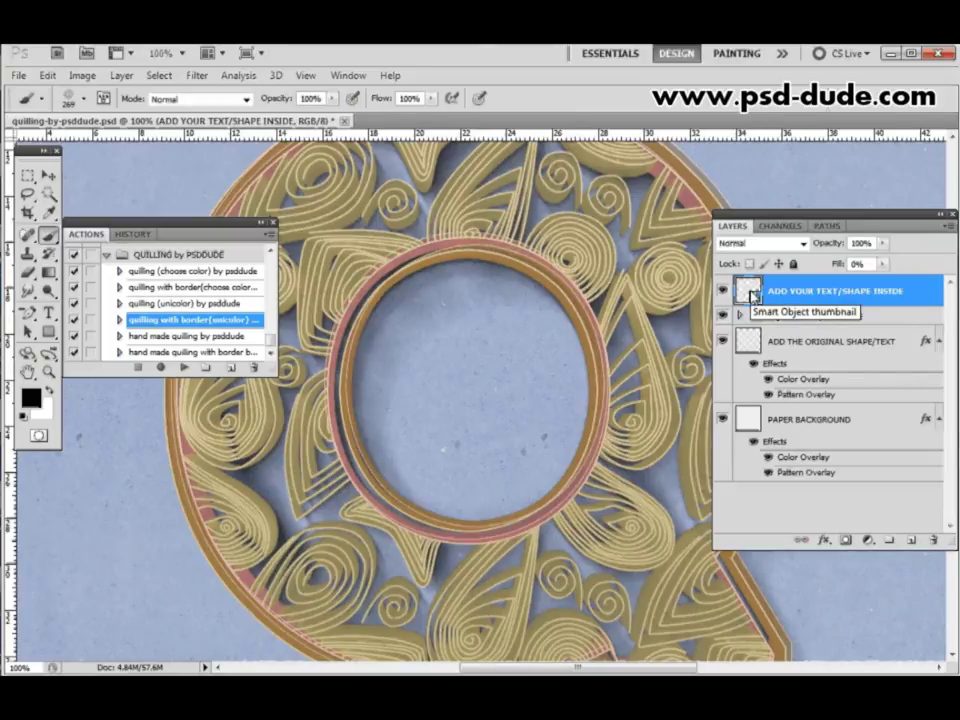
# Open the smart object's contents and select the quilling 1 by psddude layer
pyautogui.doubleClick(752, 291)
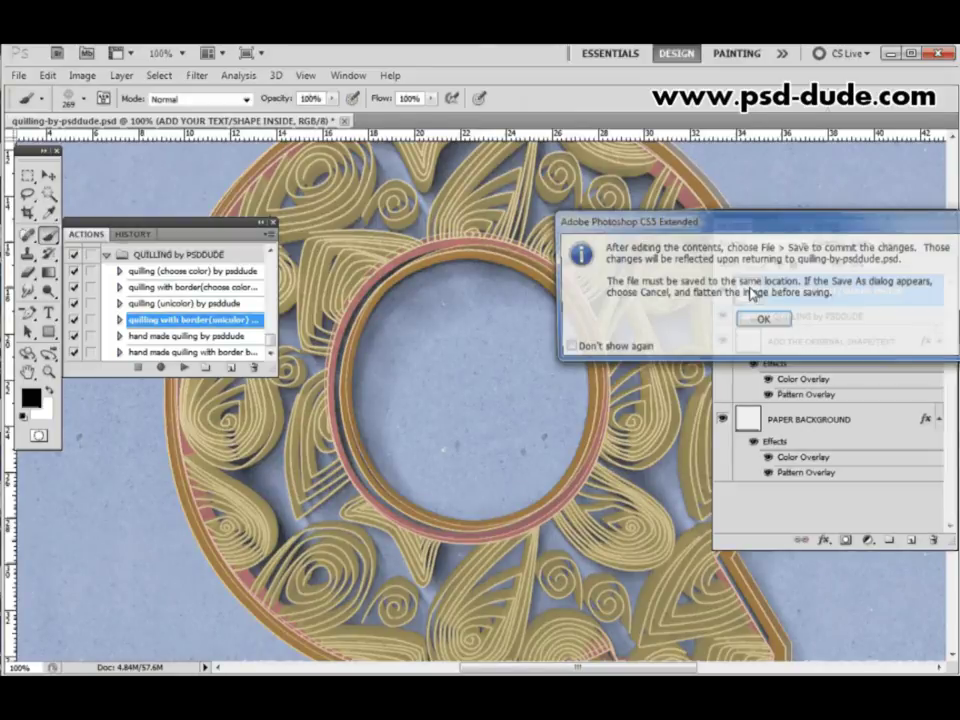
pyautogui.click(754, 318)
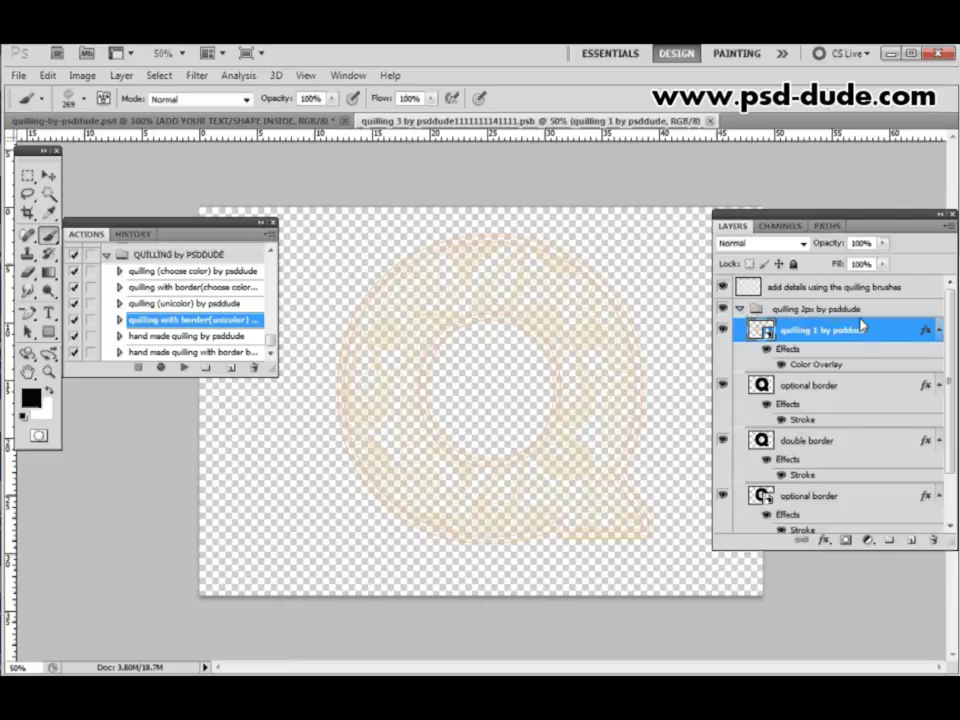
pyautogui.click(822, 310)
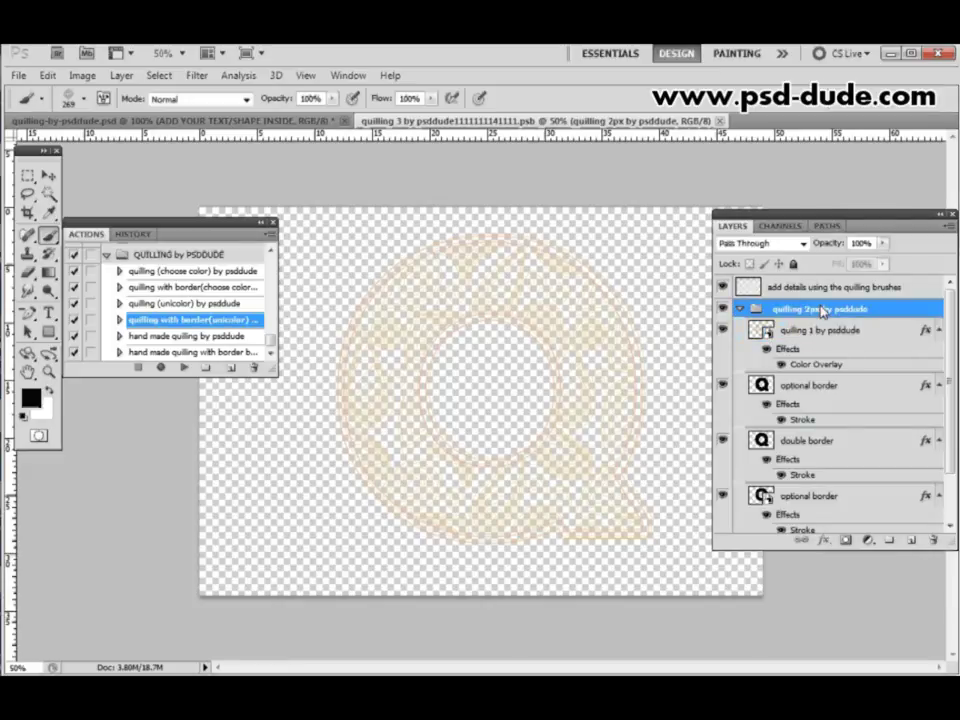
pyautogui.click(853, 337)
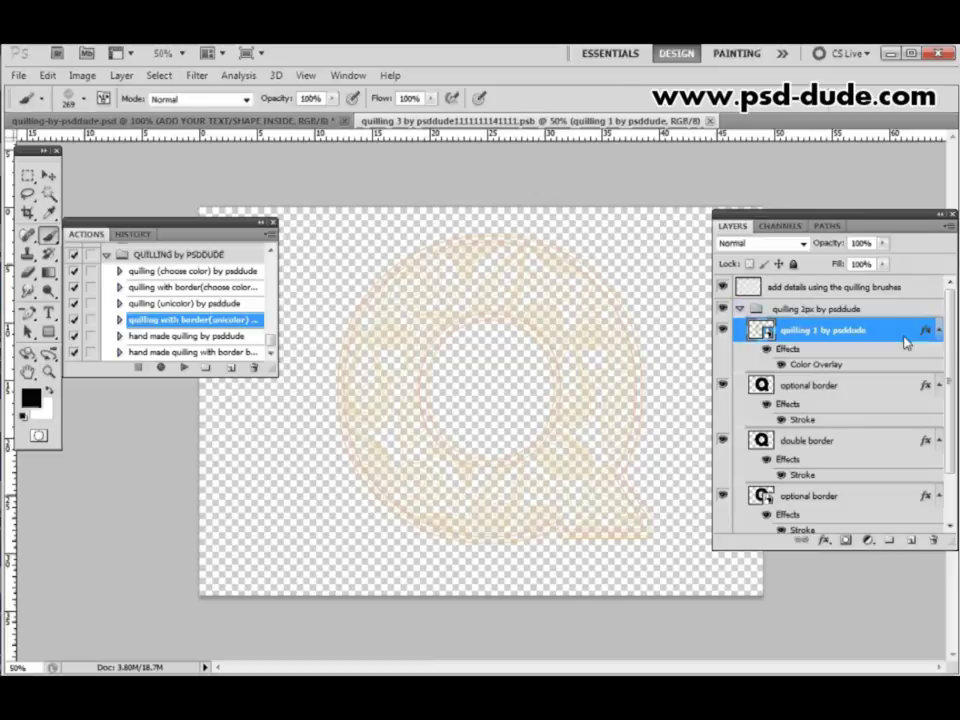
pyautogui.scroll(-2, 951, 393)
pyautogui.scroll(-1, 951, 393)
pyautogui.scroll(3, 951, 393)
# Change the quilling 1 layer's Color Overlay to pink
pyautogui.doubleClick(818, 366)
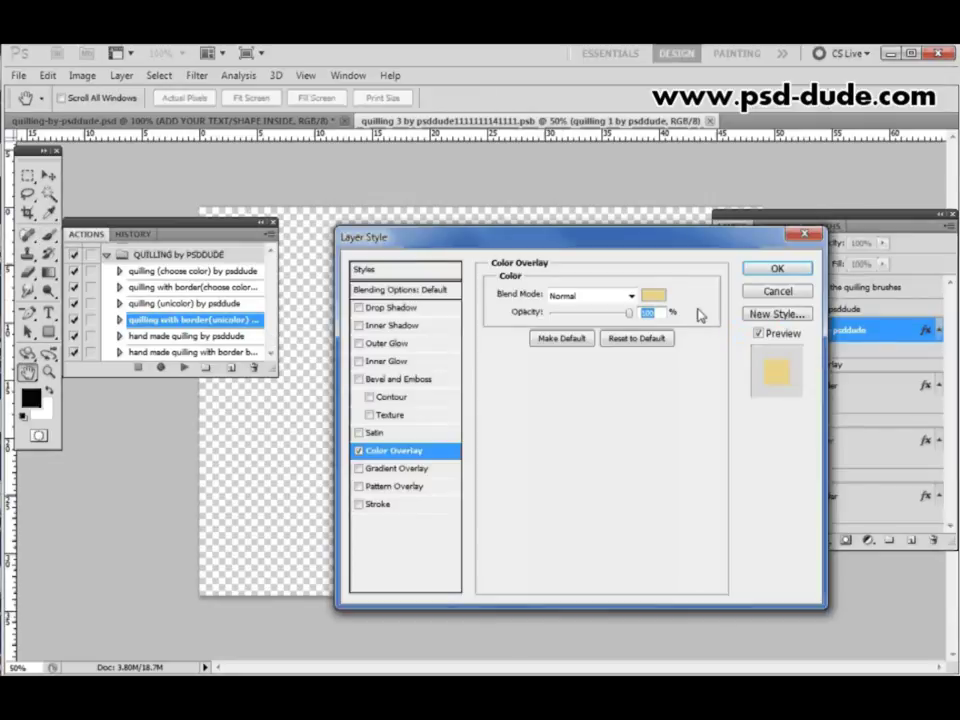
pyautogui.click(650, 296)
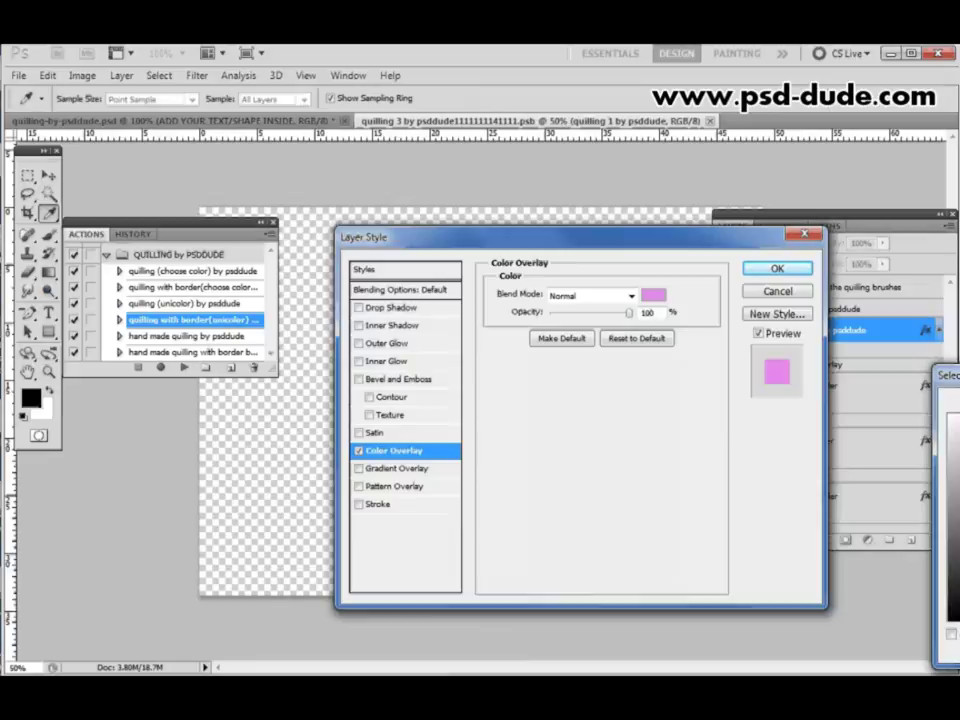
pyautogui.click(777, 268)
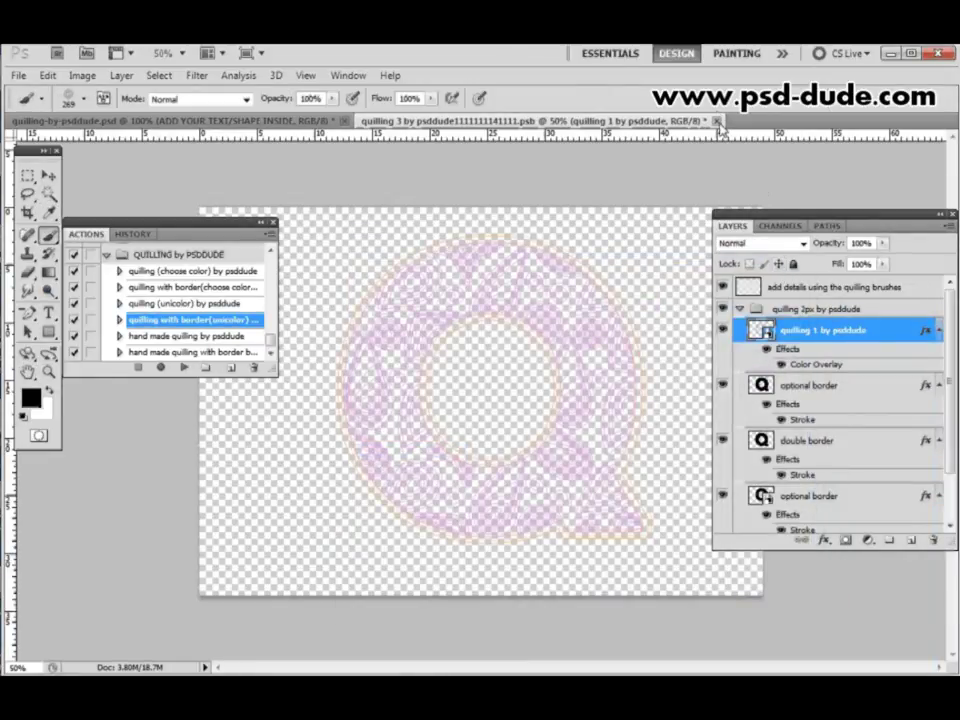
# Save and close the smart object document, then reopen its contents
pyautogui.click(717, 121)
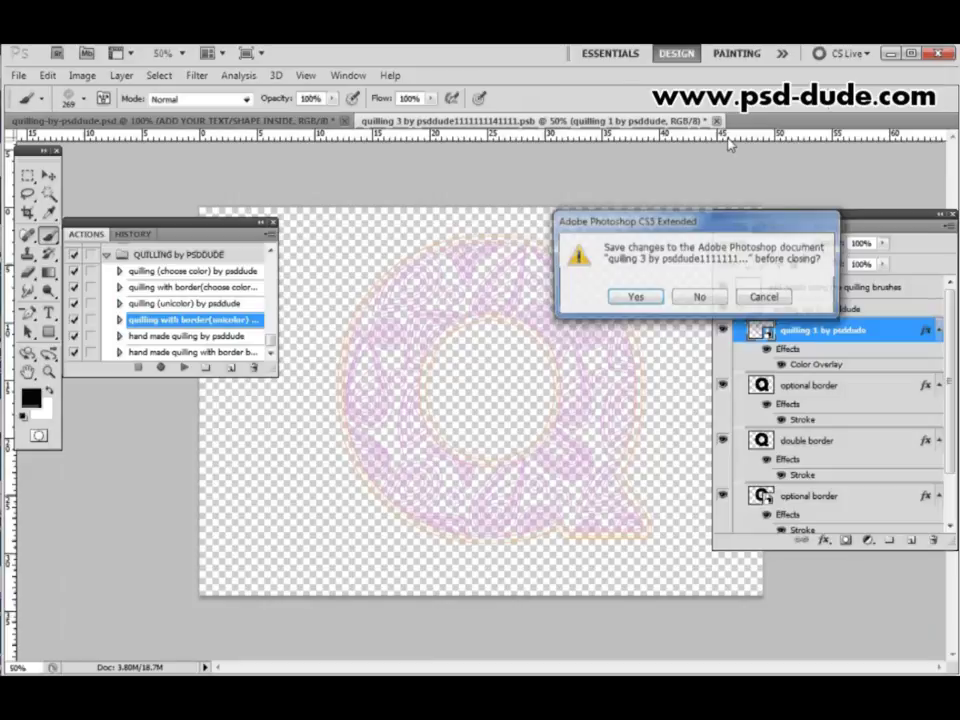
pyautogui.click(640, 298)
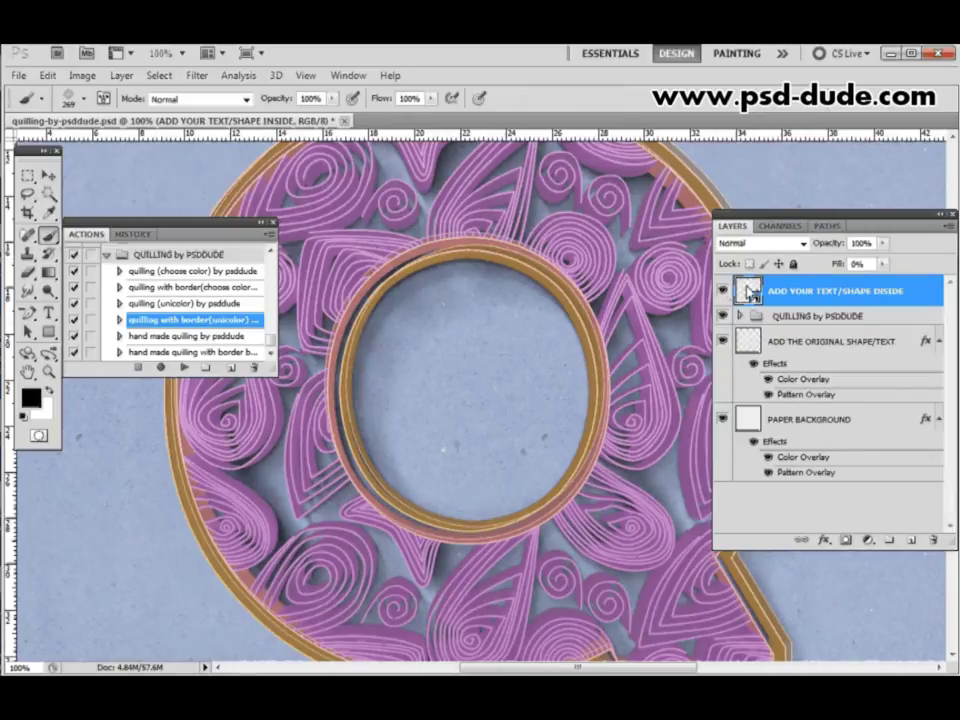
pyautogui.doubleClick(751, 291)
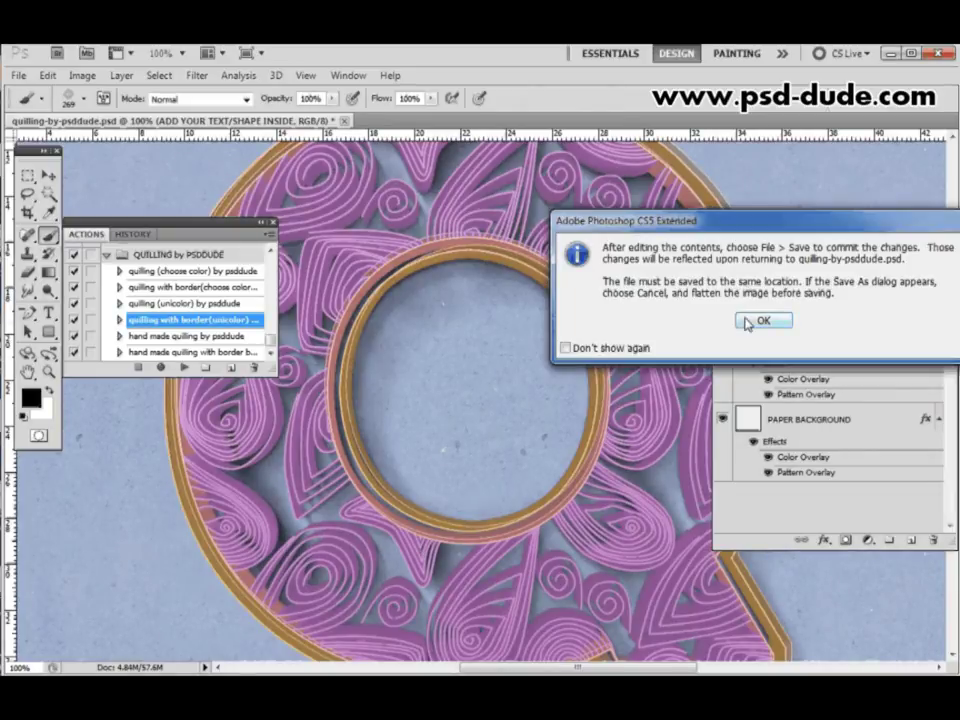
pyautogui.click(756, 321)
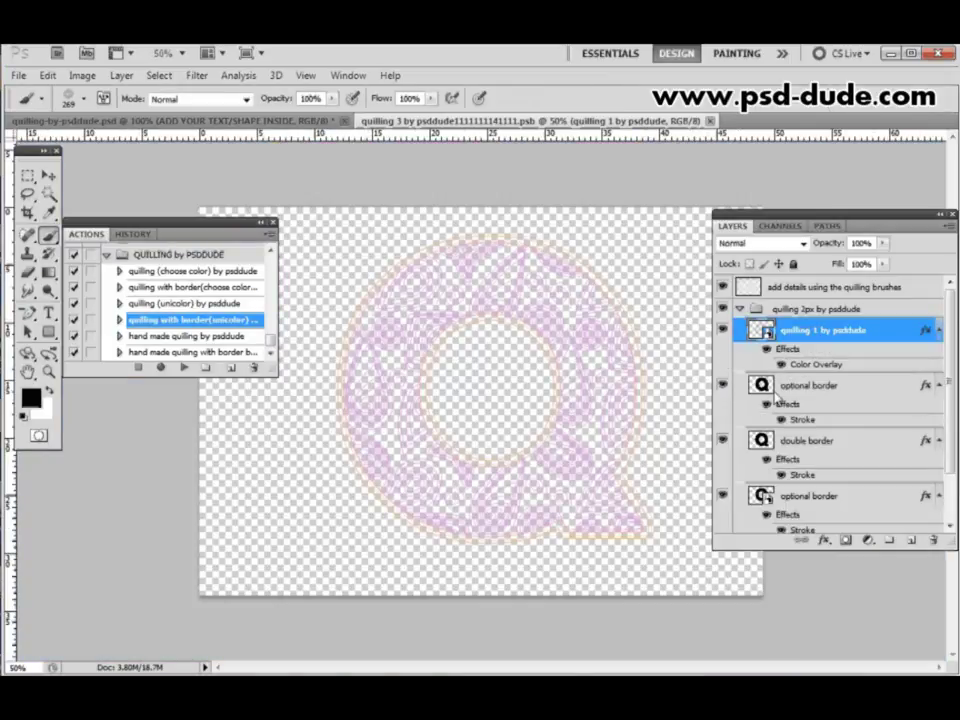
pyautogui.scroll(-2, 782, 390)
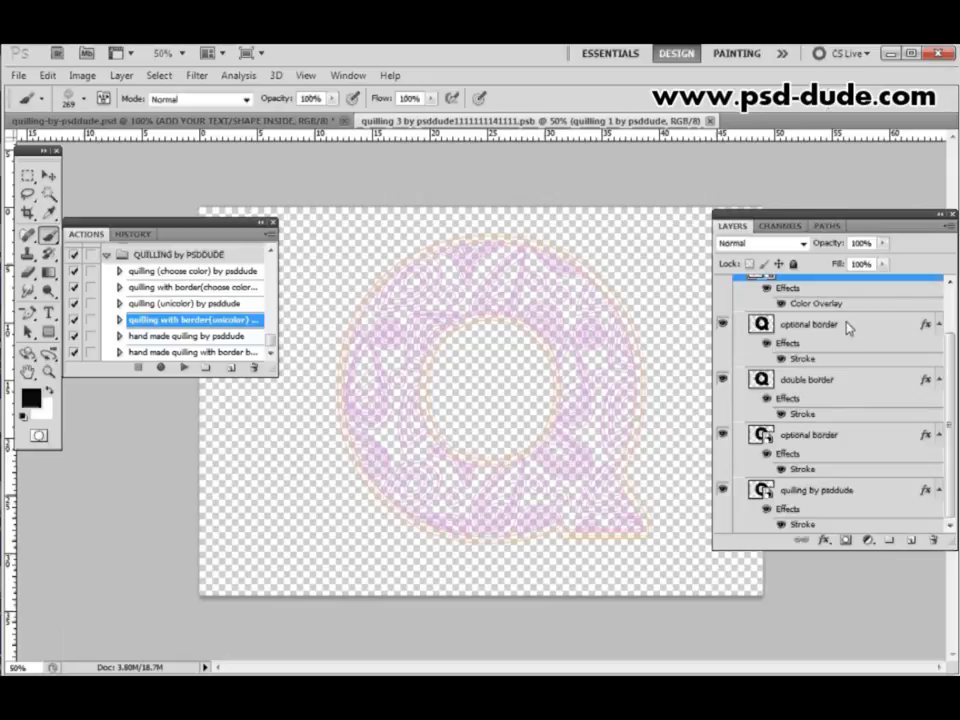
# Toggle the visibility of the border and quilling layers to compare their effects
pyautogui.click(721, 325)
pyautogui.click(723, 380)
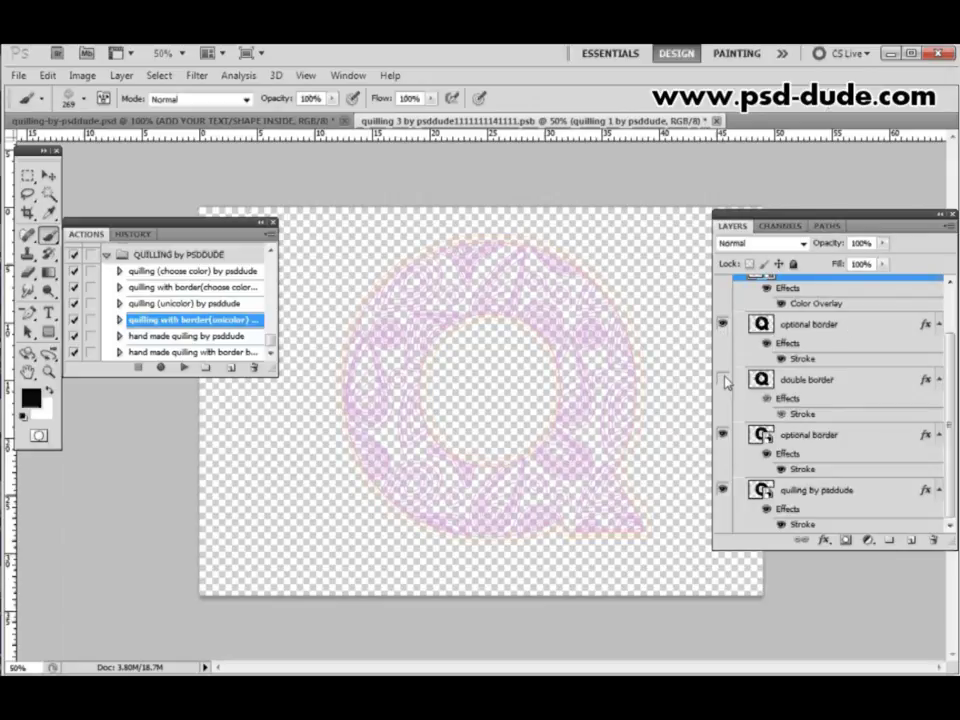
pyautogui.click(723, 380)
pyautogui.click(723, 436)
pyautogui.click(723, 436)
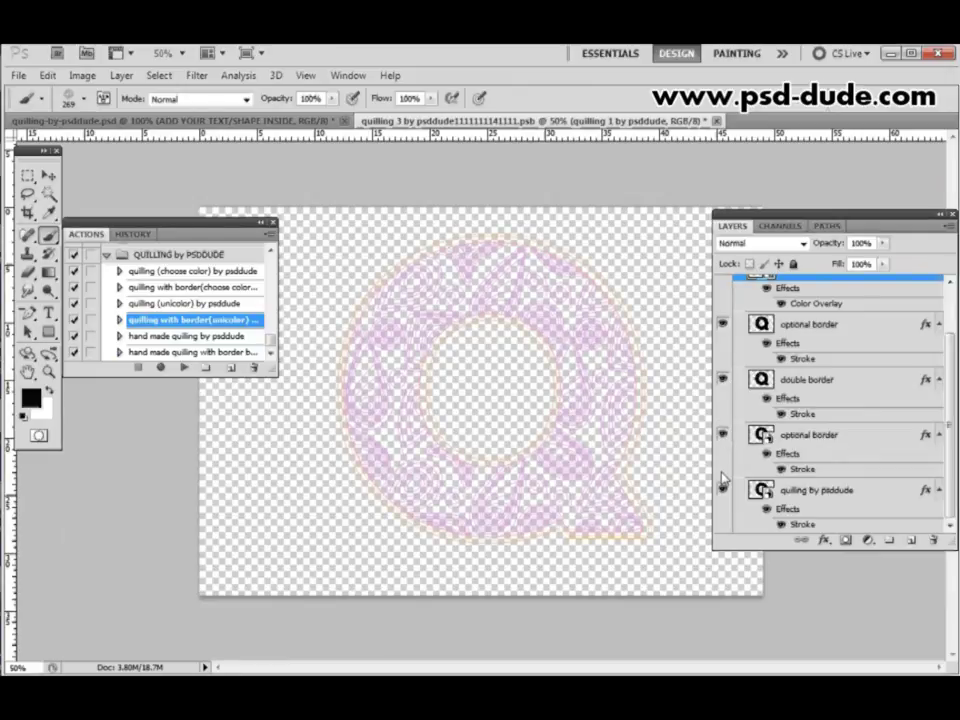
pyautogui.click(723, 491)
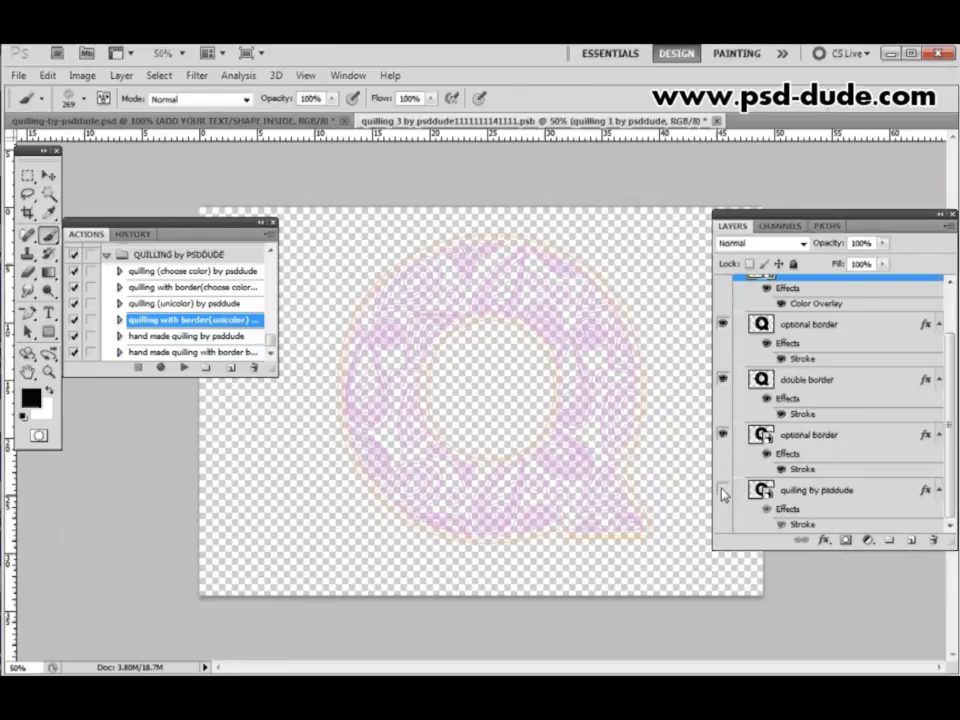
pyautogui.click(723, 491)
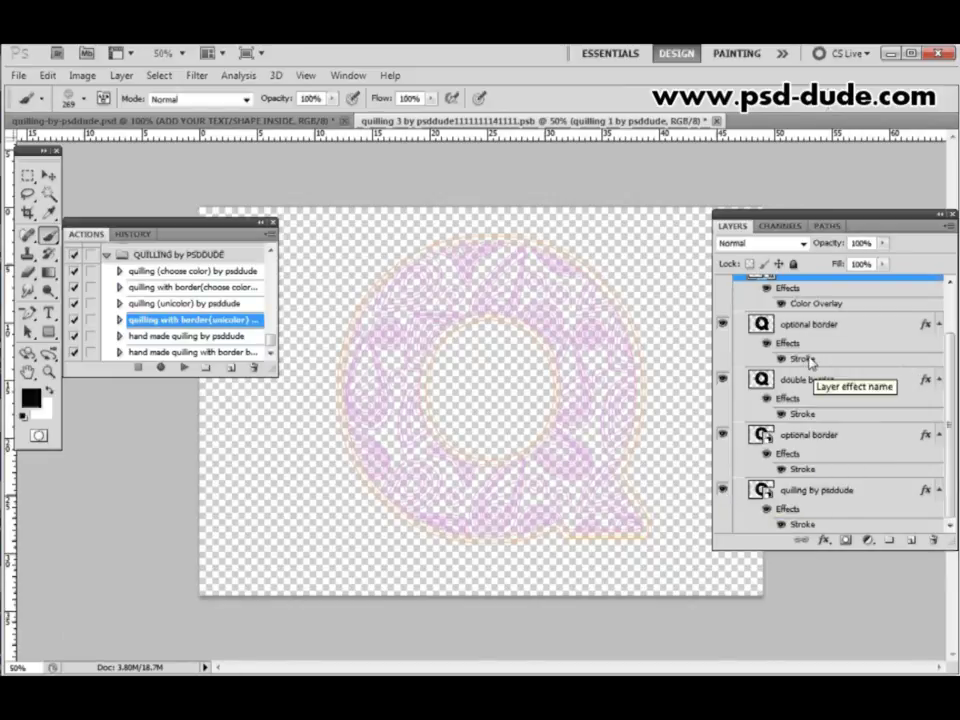
# Set the optional border's Stroke size to 5 px, then save and close the smart object
pyautogui.doubleClick(810, 360)
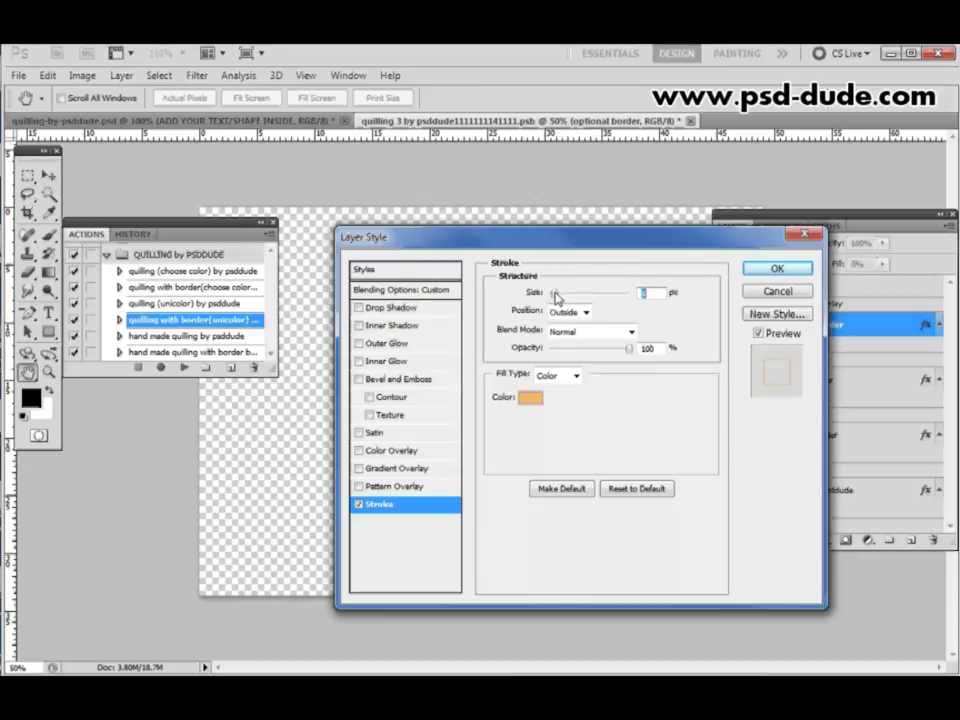
pyautogui.write('5')
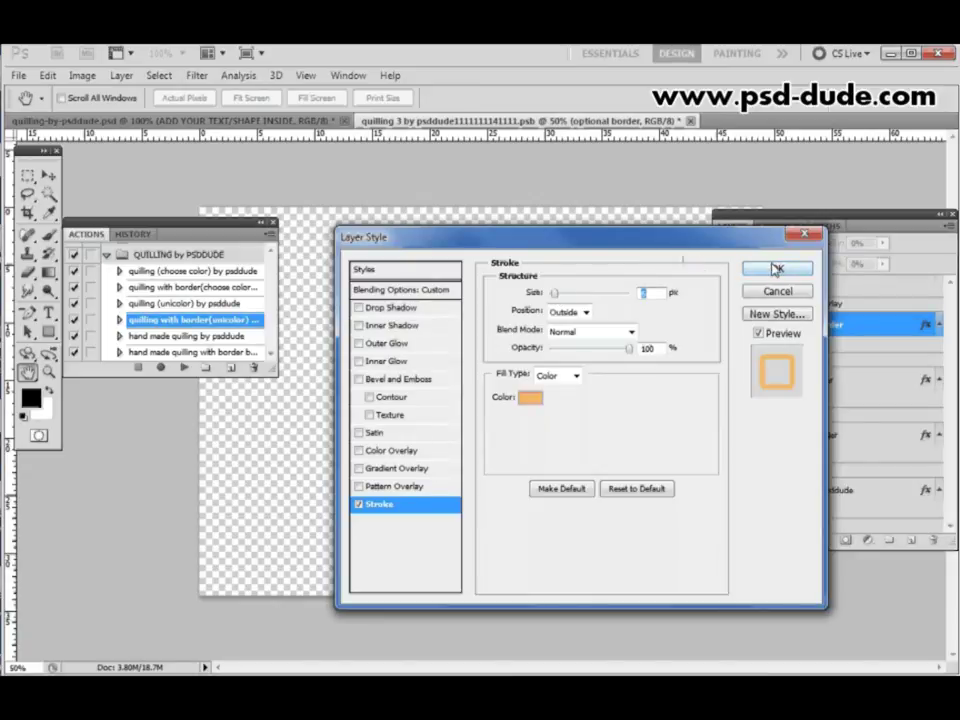
pyautogui.click(776, 269)
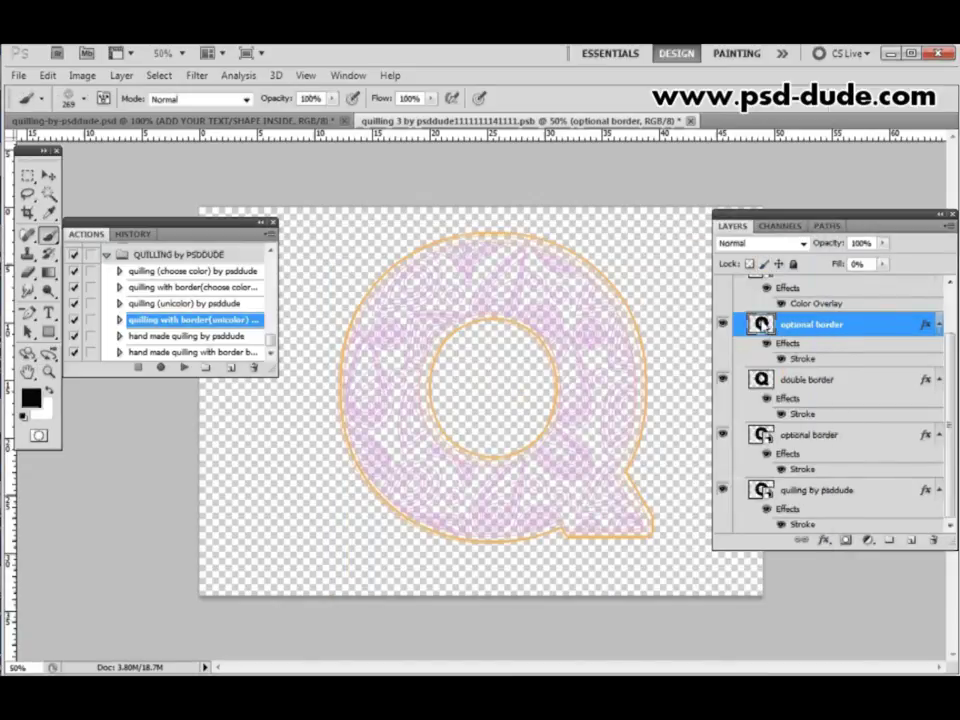
pyautogui.hotkey('ctrl', 'w')
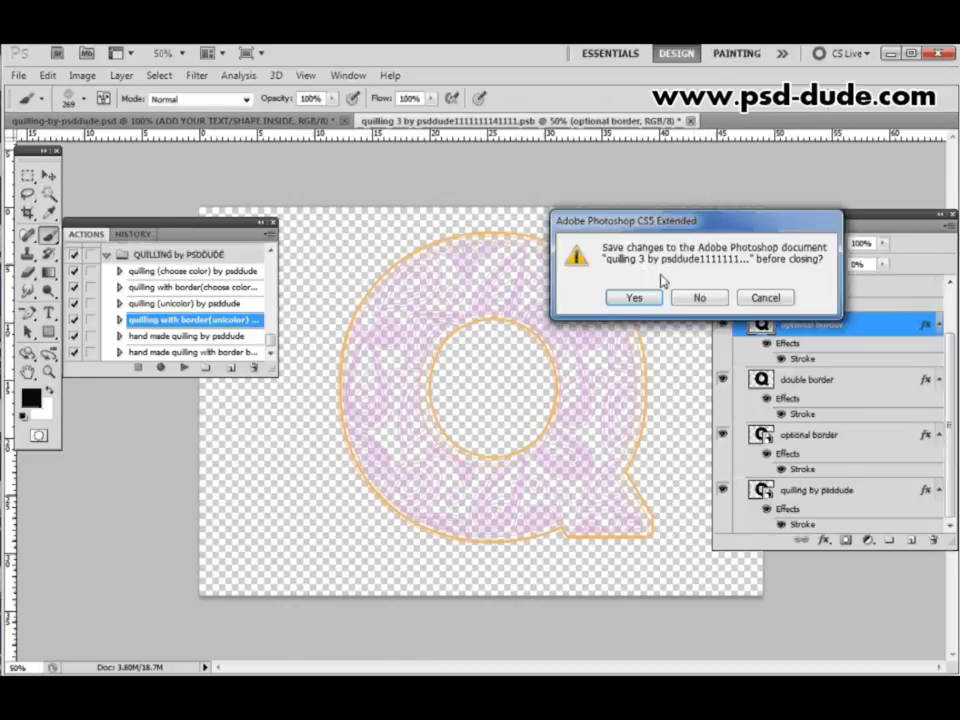
pyautogui.click(629, 298)
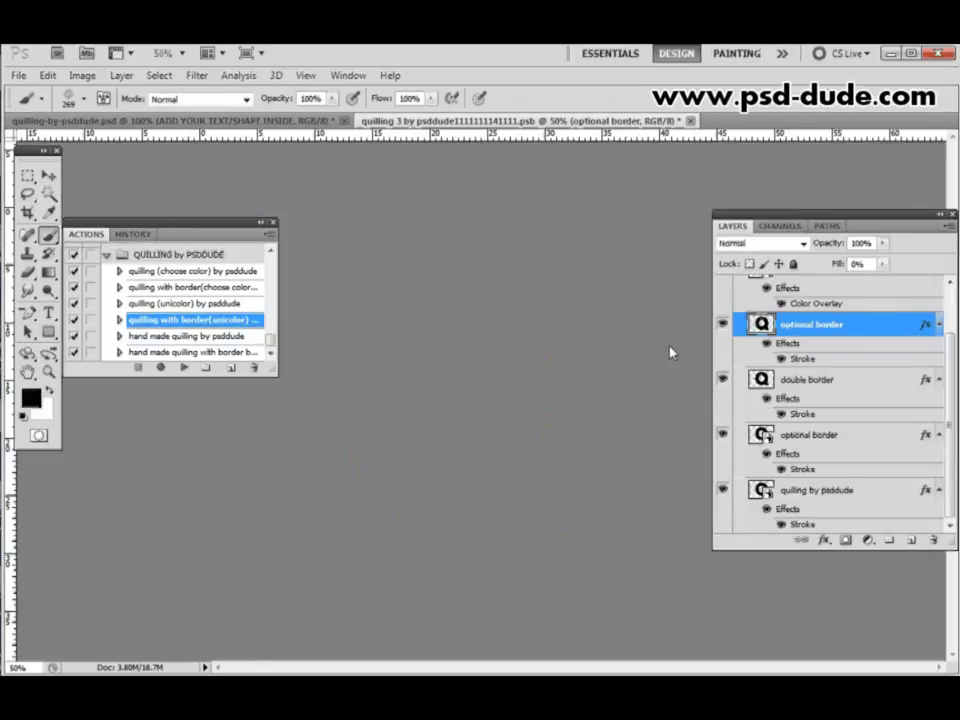